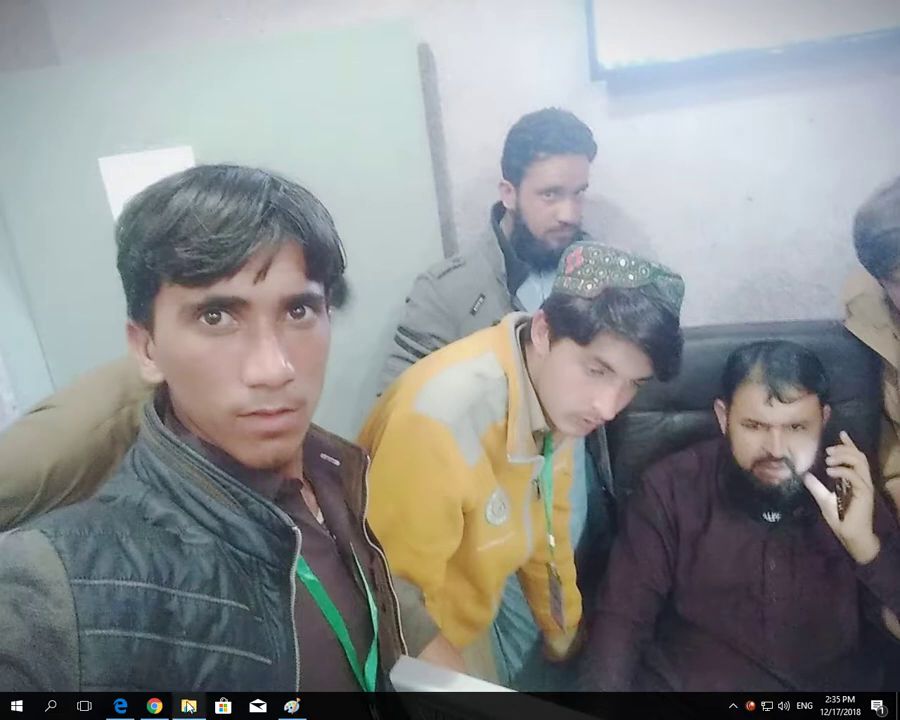
Open File Explorer at This PC and look over the C:, D: and E: drives
mouse_move(188, 706)
click(187, 640)
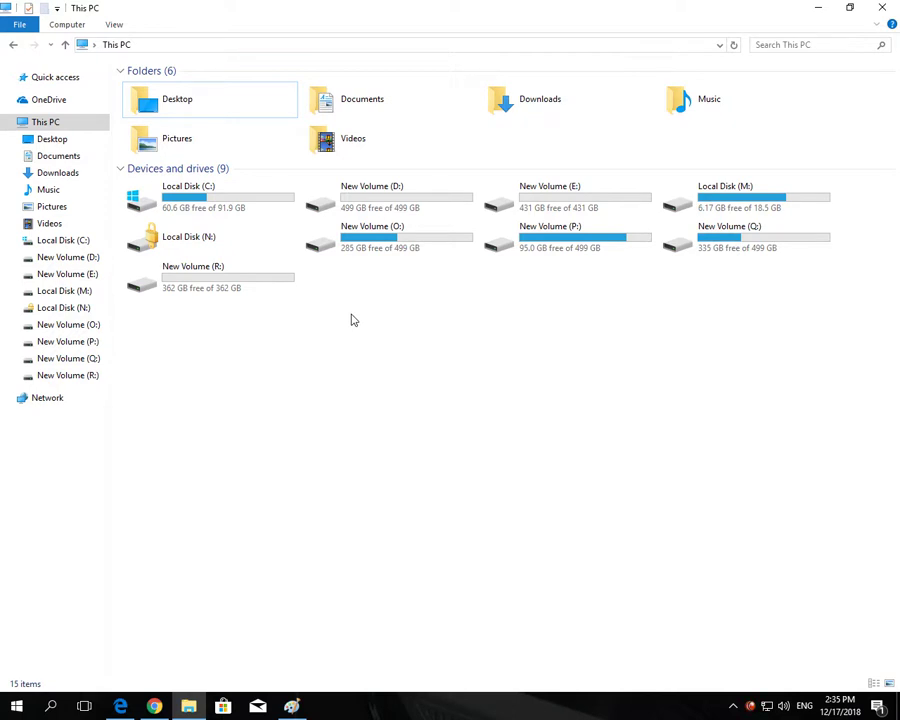
click(241, 200)
click(335, 206)
click(277, 210)
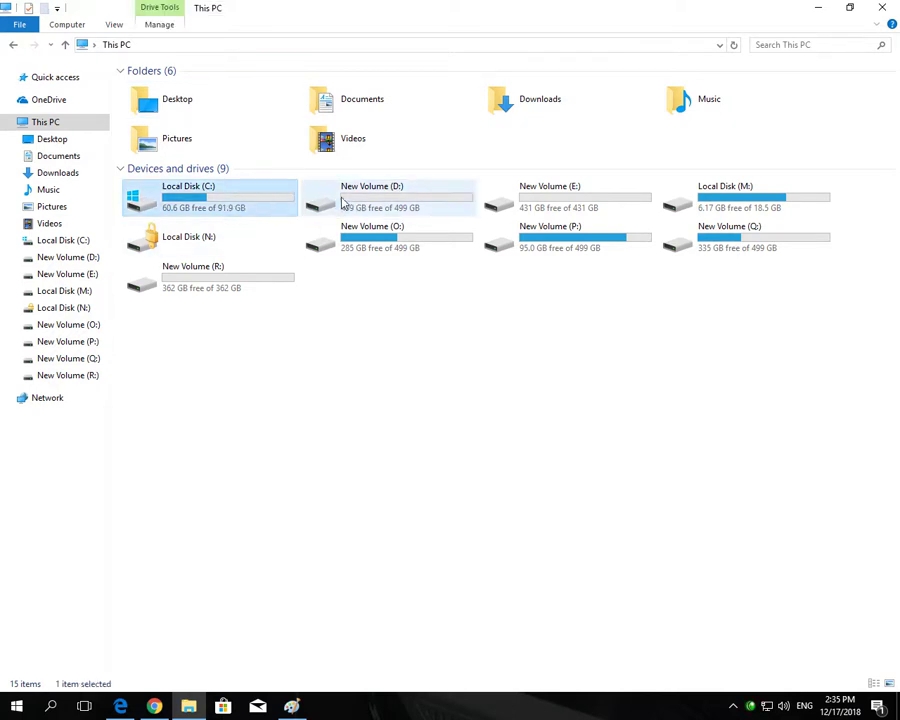
click(383, 203)
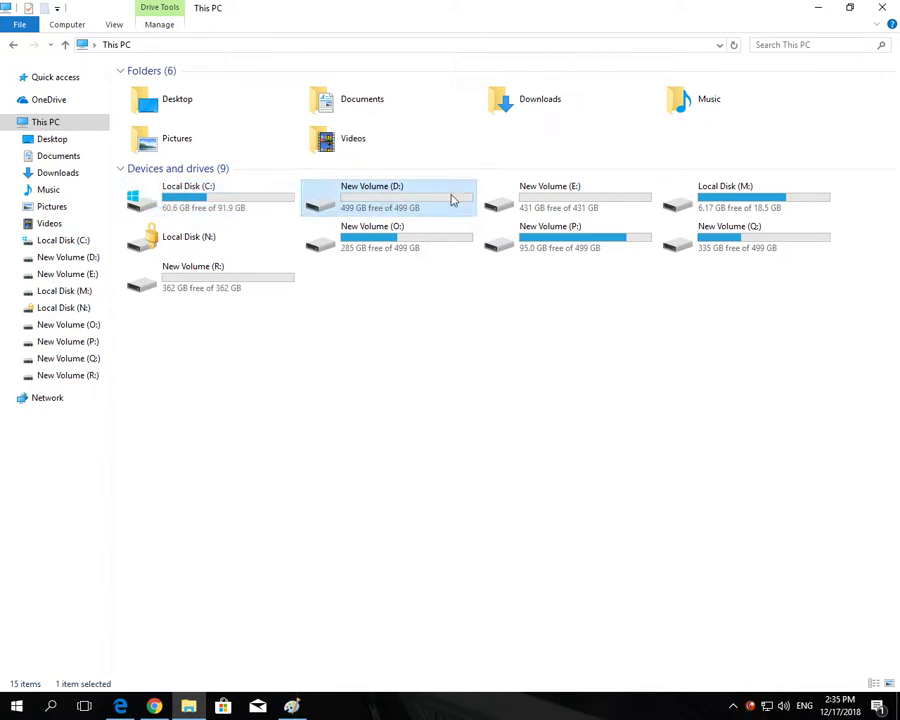
click(530, 200)
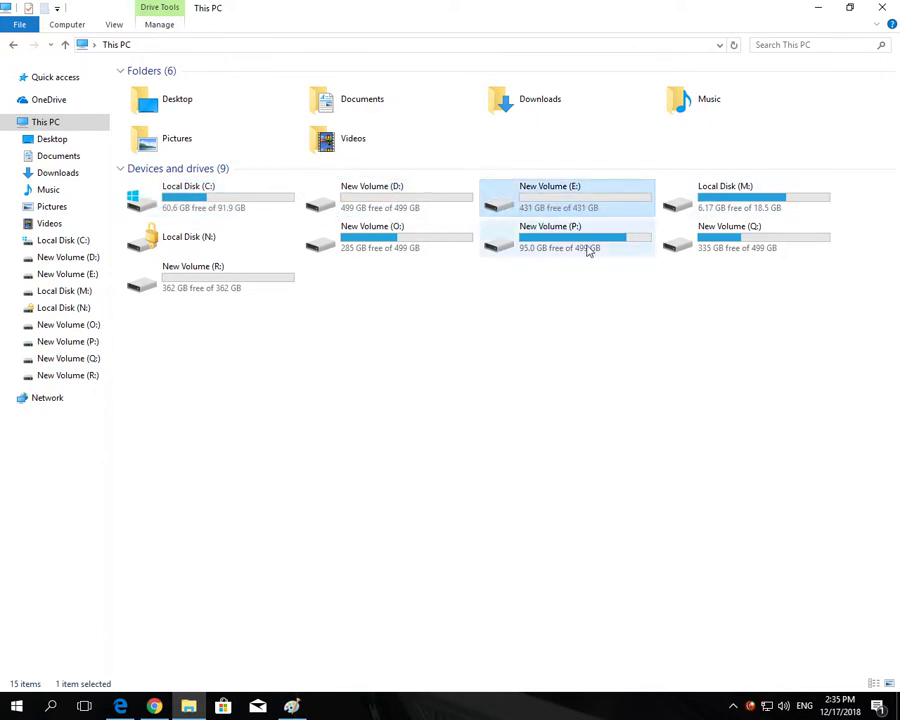
Unlock the BitLocker-encrypted Local Disk (N:) by entering the drive password
click(183, 244)
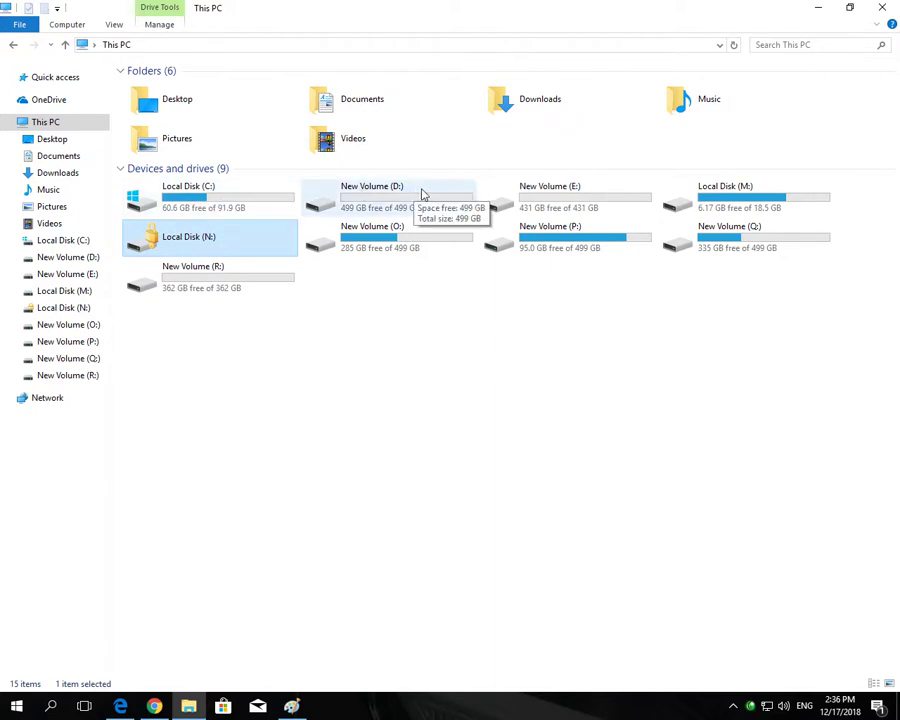
right_click(201, 240)
key(Return)
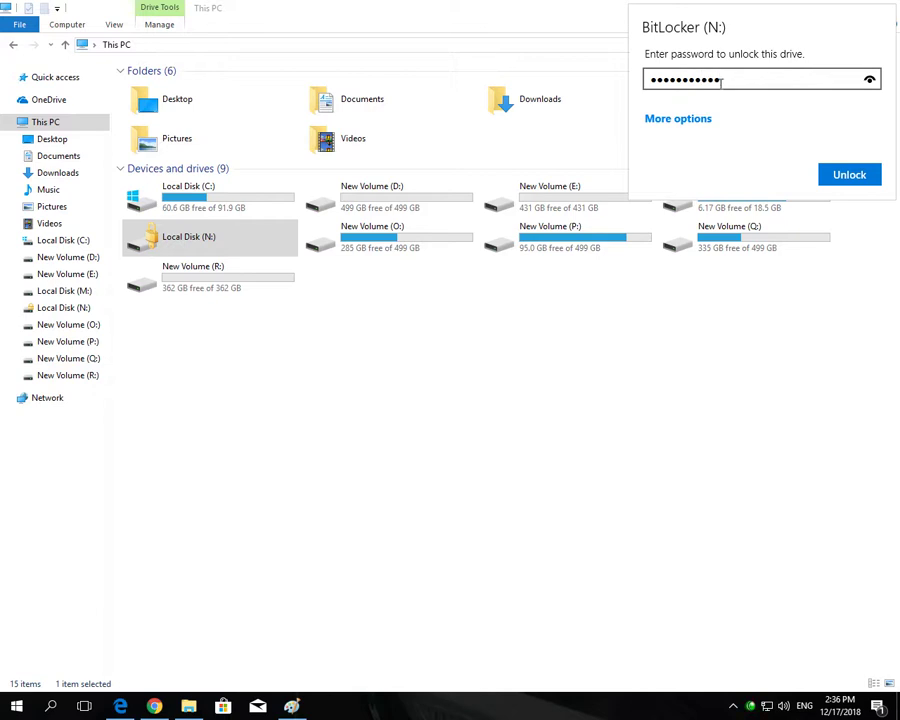
key(Return)
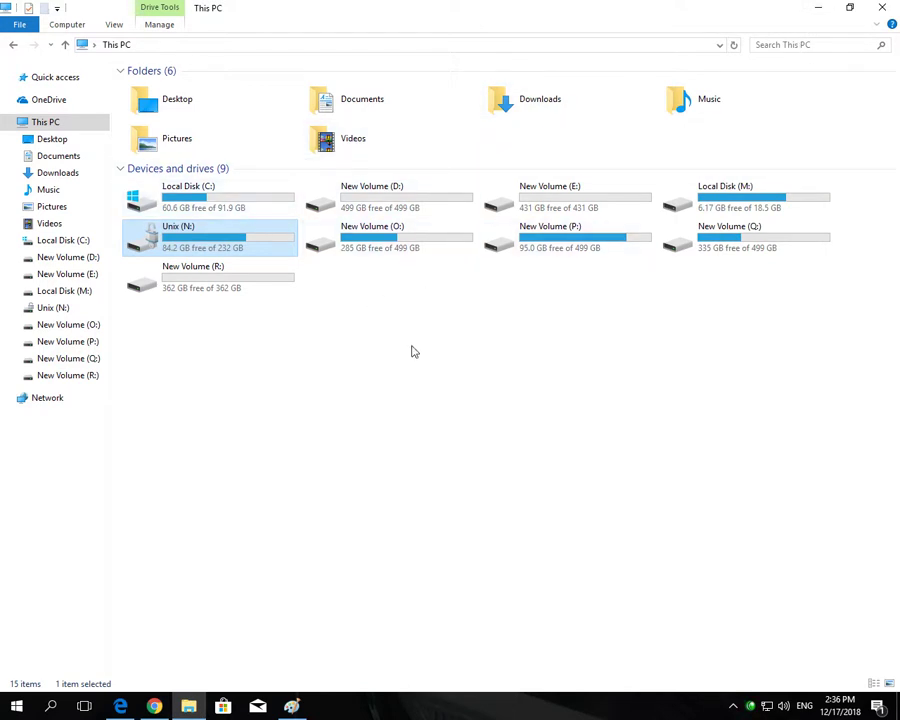
Examine the D:, E:, C: and M: drives in This PC, checking their names and free space
click(398, 204)
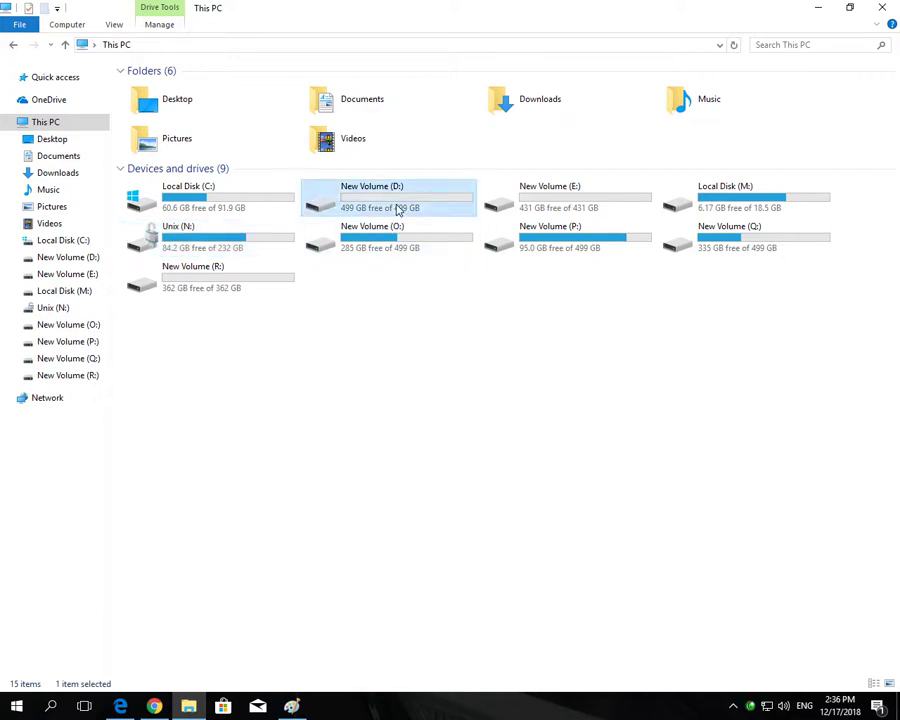
click(537, 203)
click(460, 333)
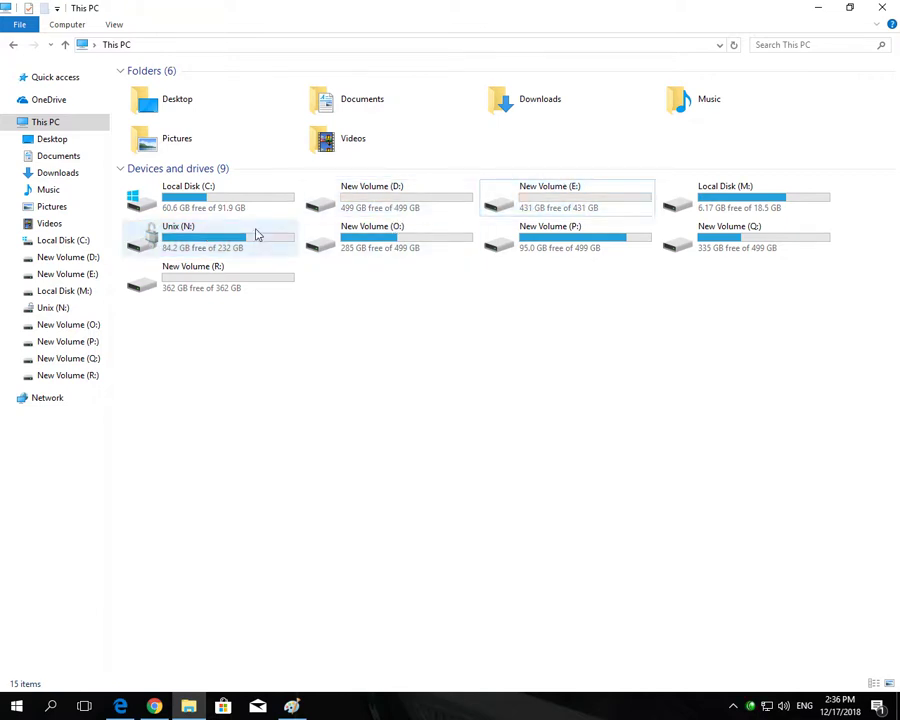
mouse_move(226, 203)
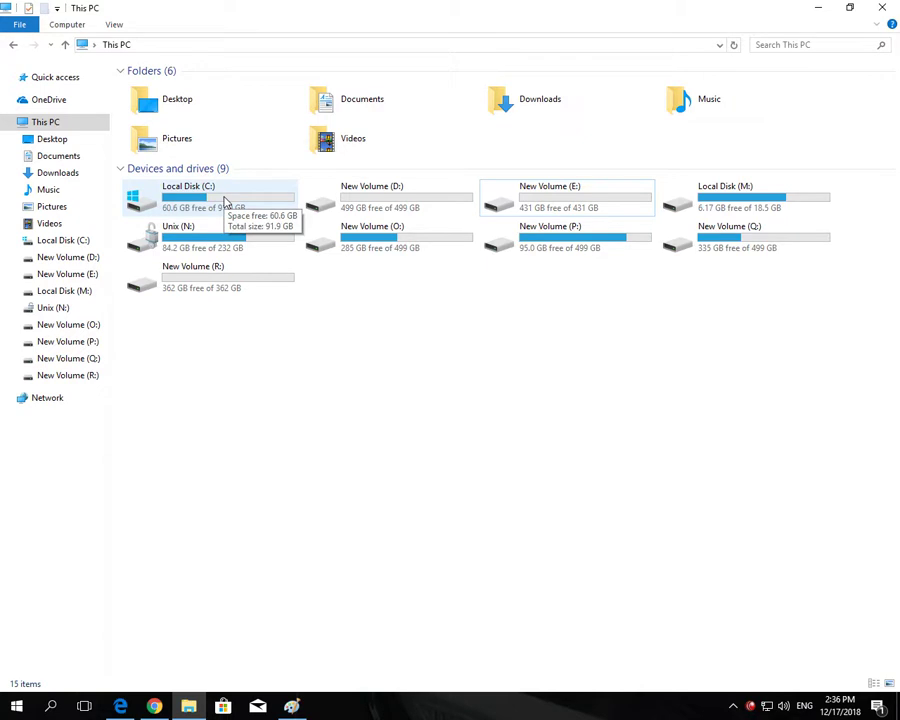
click(224, 201)
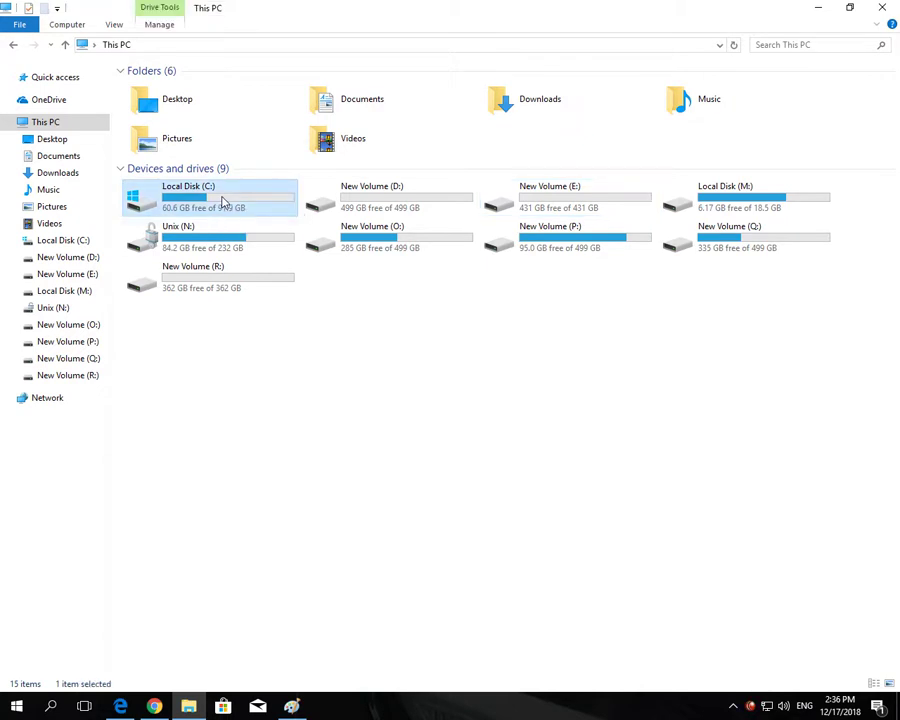
click(365, 313)
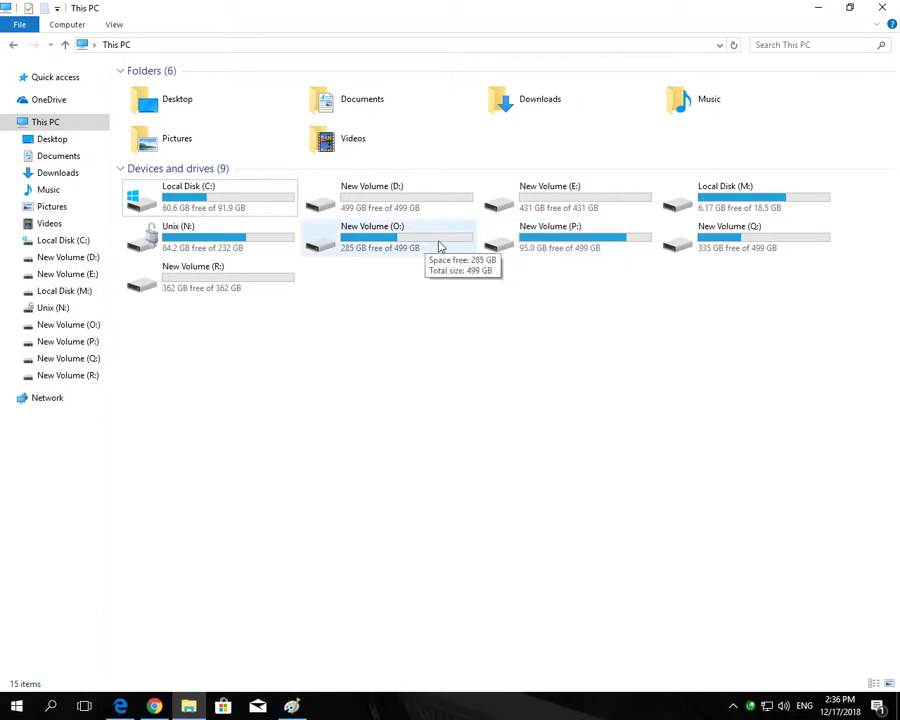
click(748, 201)
click(673, 299)
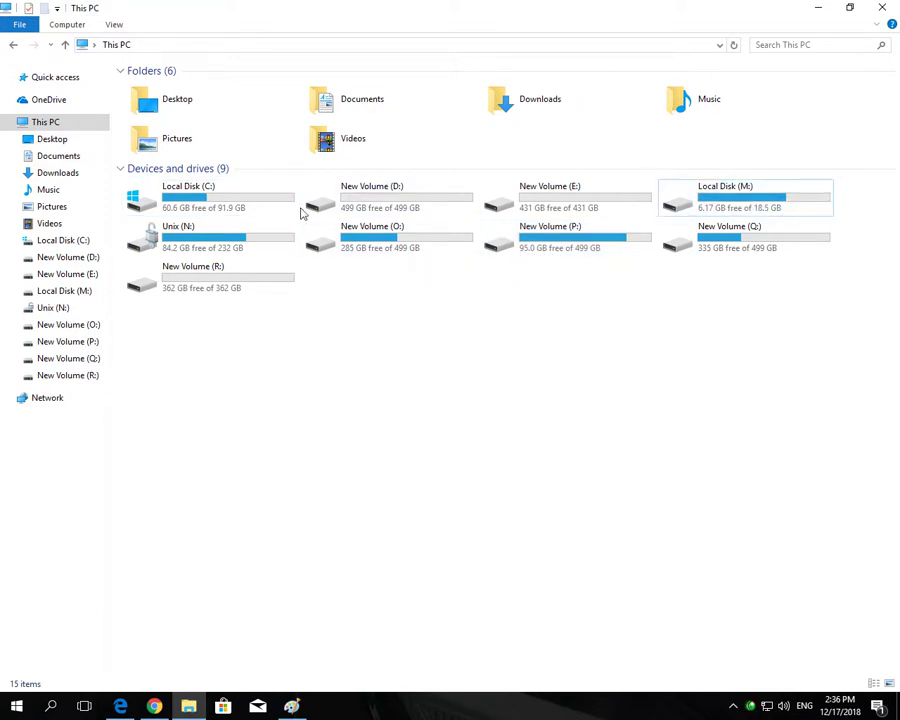
Cut all files and folders on Local Disk (M:) and return to This PC
double_click(712, 200)
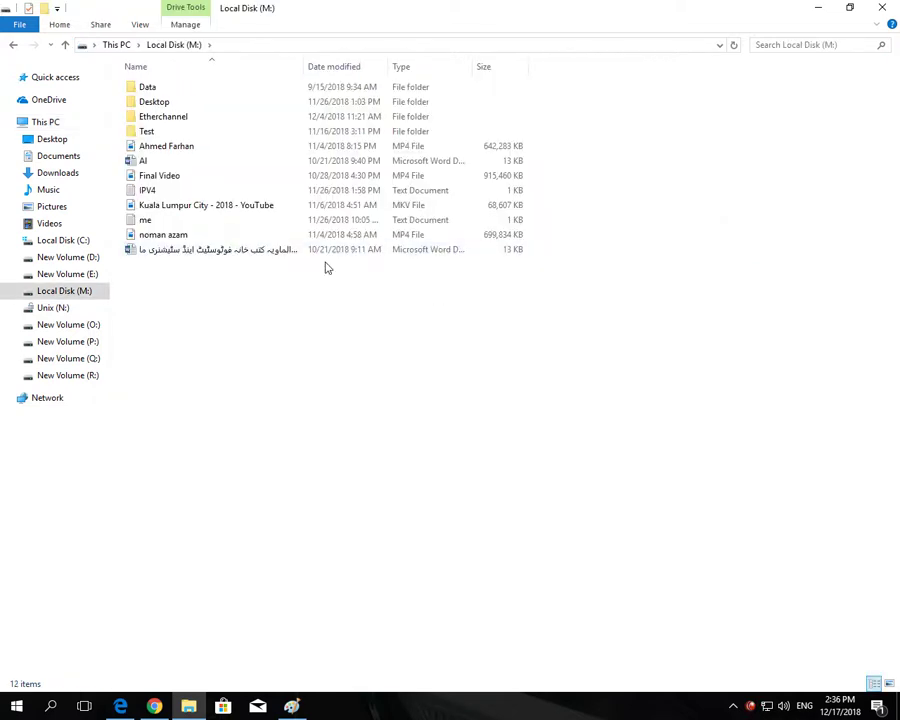
drag(221, 287, 145, 84)
right_click(143, 86)
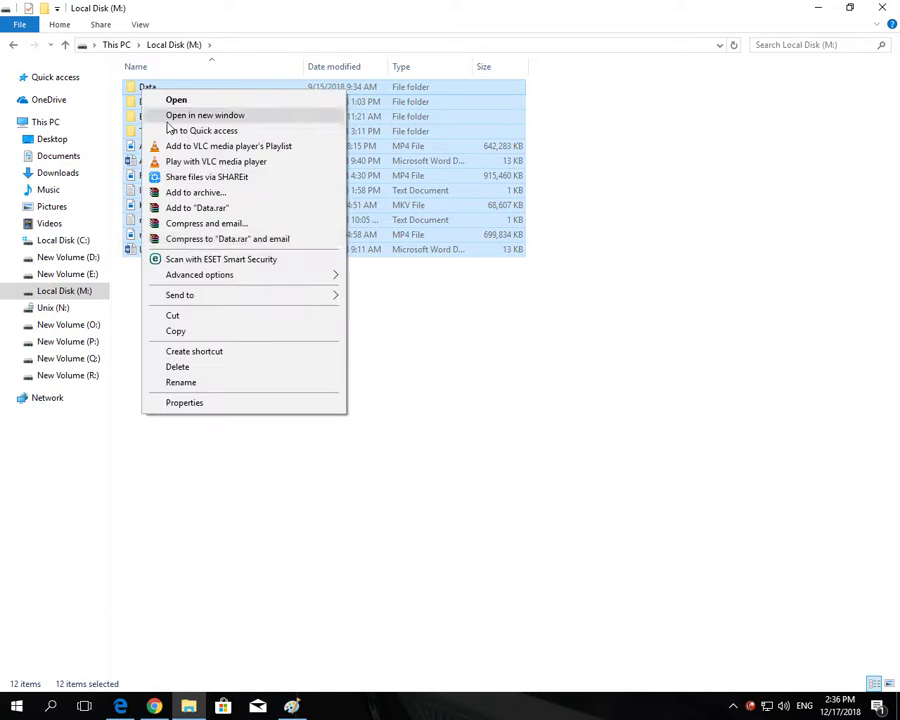
click(180, 316)
click(13, 44)
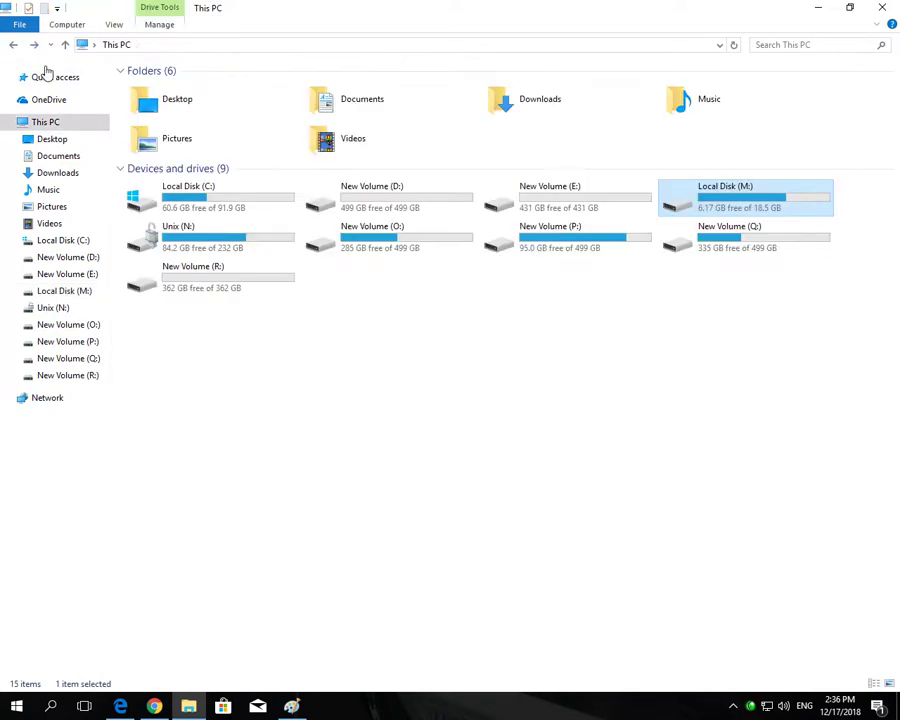
Create a folder named "M Data" on New Volume (O:)
double_click(407, 239)
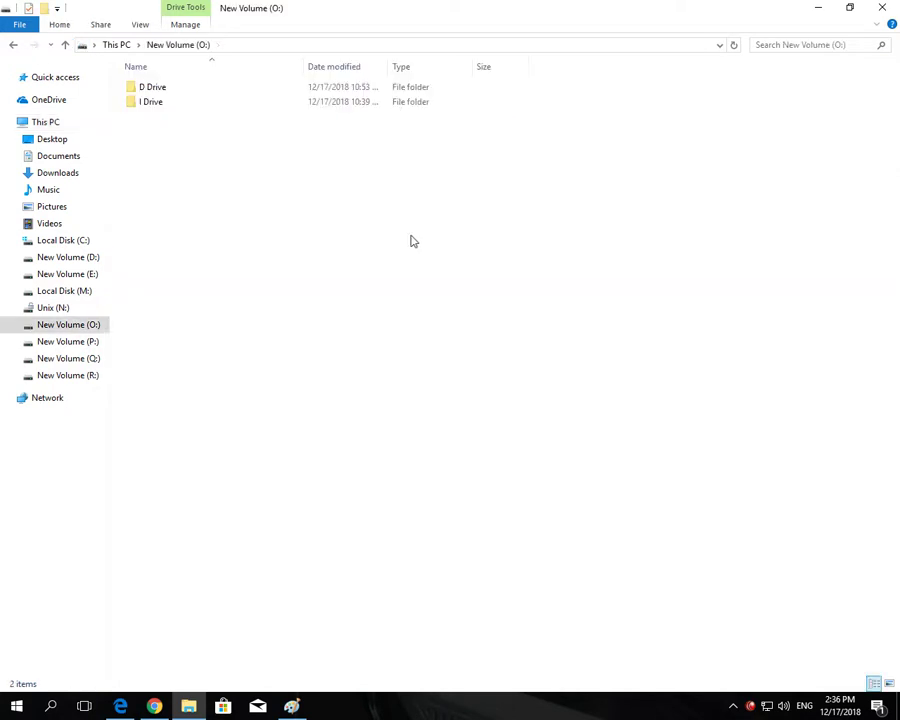
right_click(203, 233)
mouse_move(263, 399)
click(393, 399)
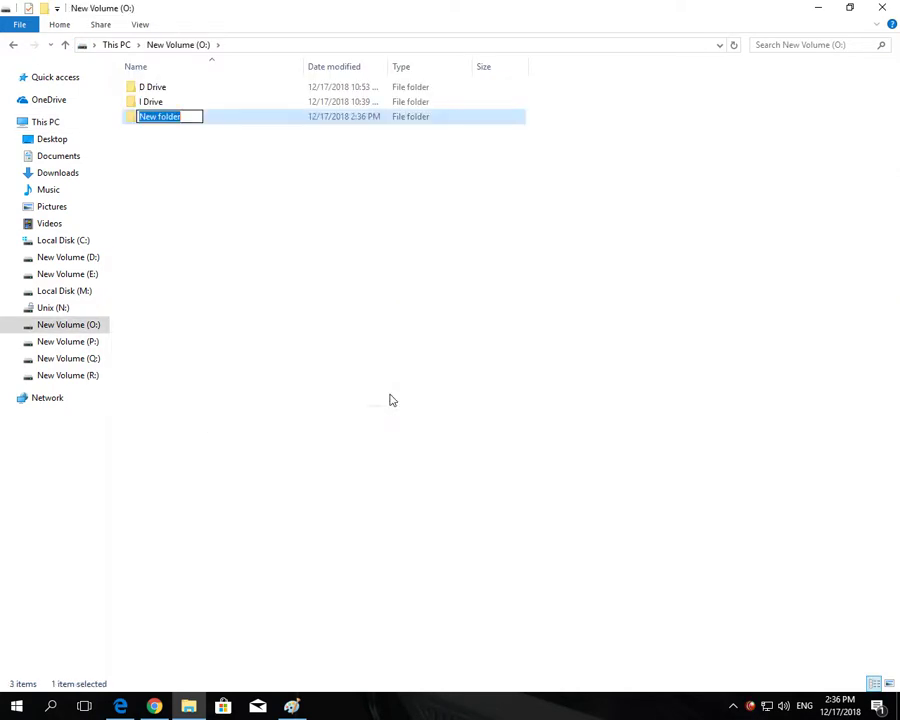
text(M Data)
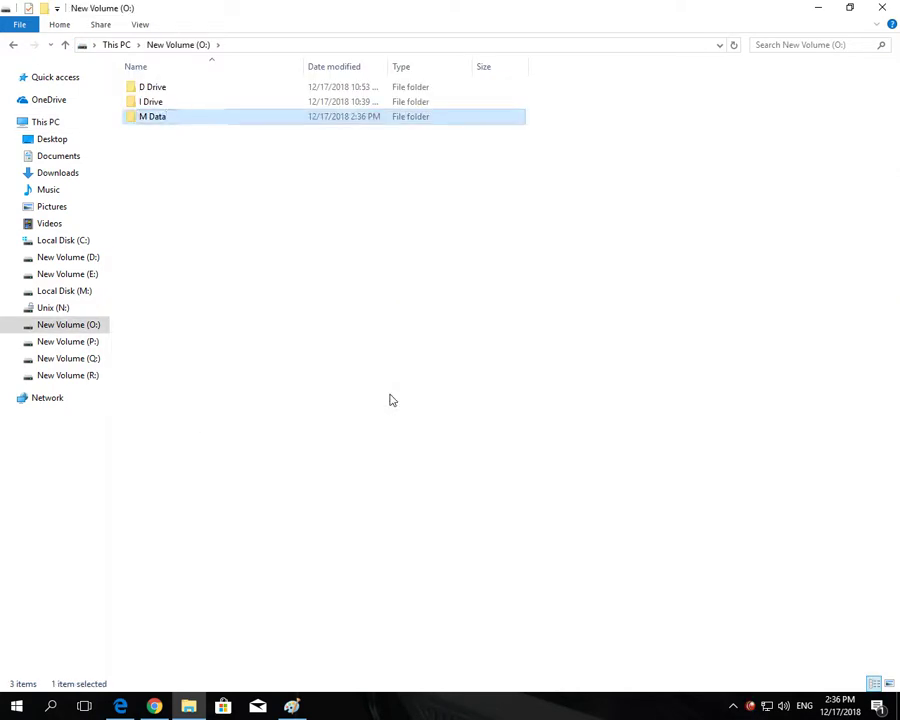
key(Return)
Paste the cut items into the M Data folder and go back to This PC
key(Return)
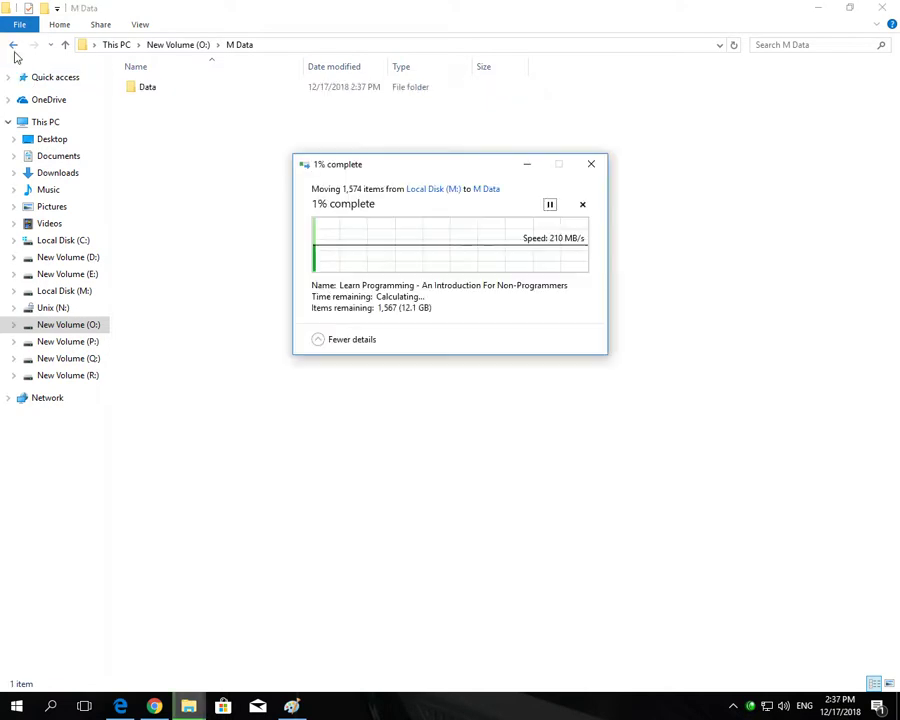
click(13, 46)
click(13, 46)
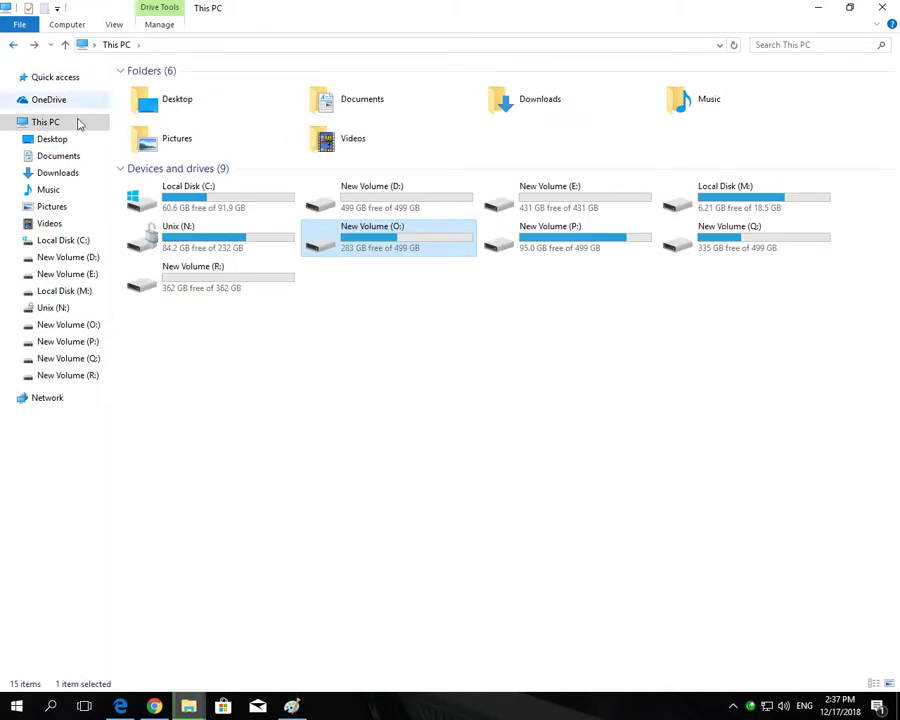
click(478, 432)
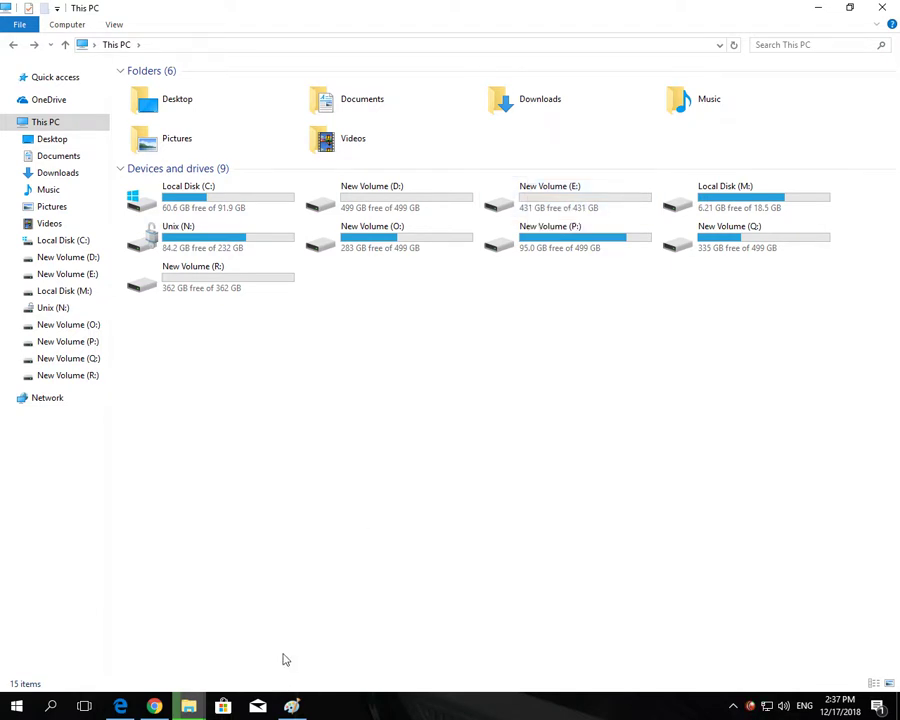
Run diskmgmt.msc to open Disk Management and move its window below the drive list
key(super+r)
key(End)
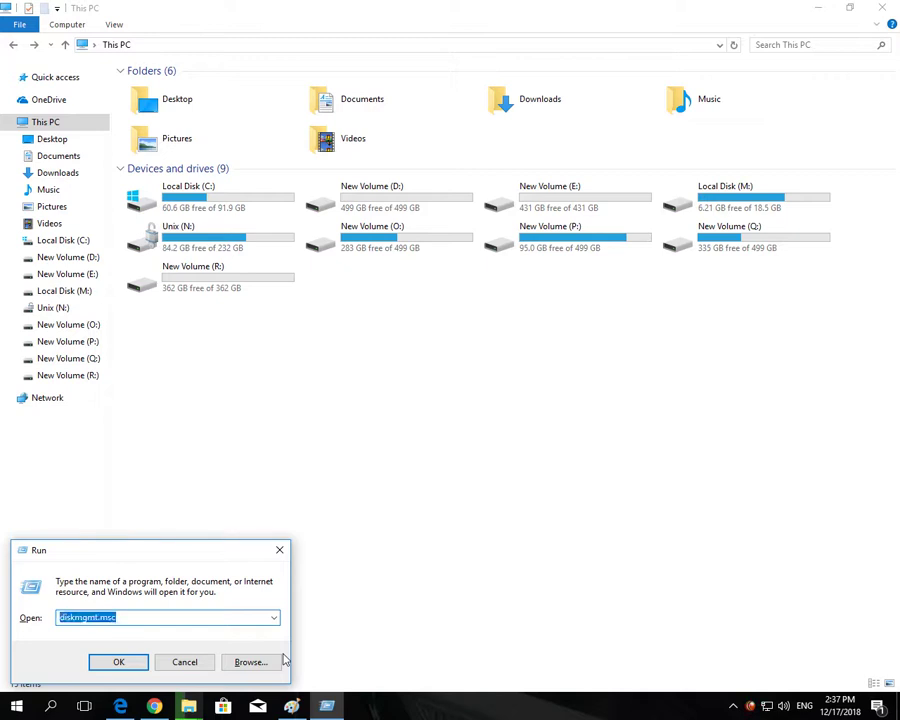
key(Return)
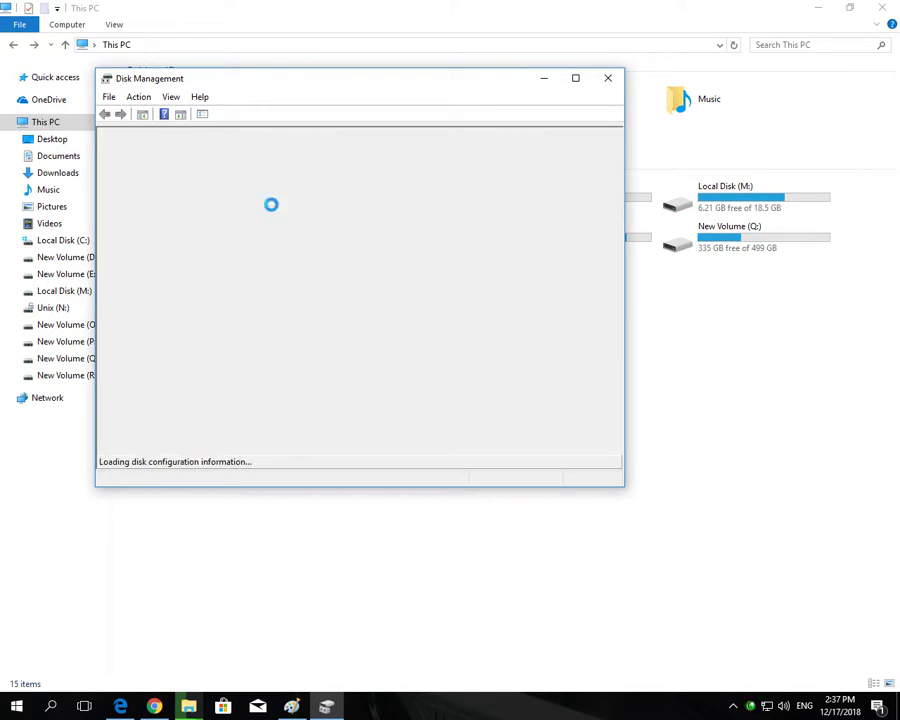
drag(277, 82, 446, 159)
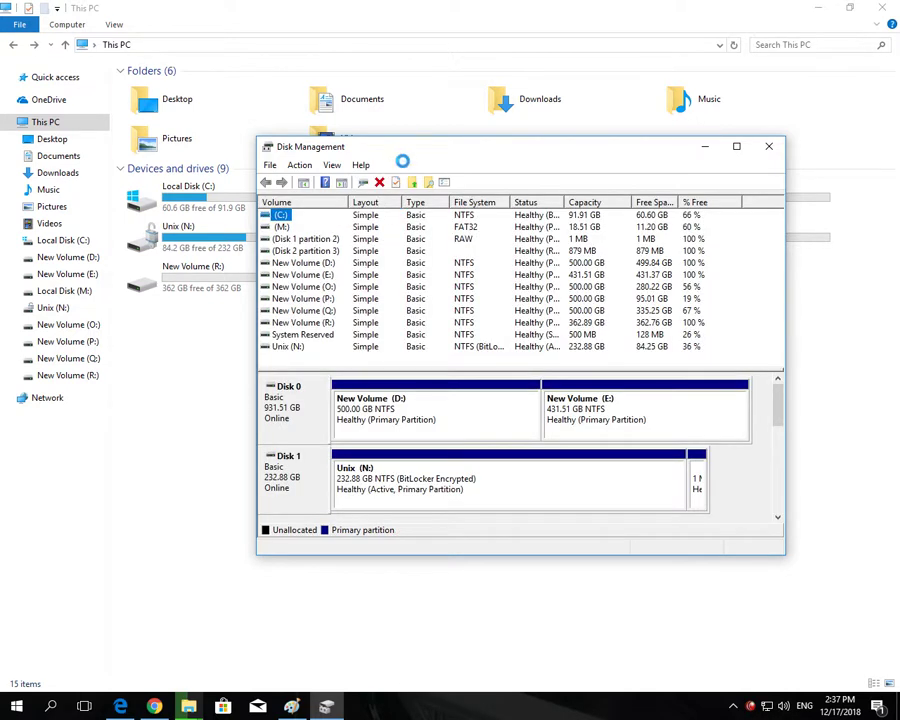
drag(410, 149, 369, 271)
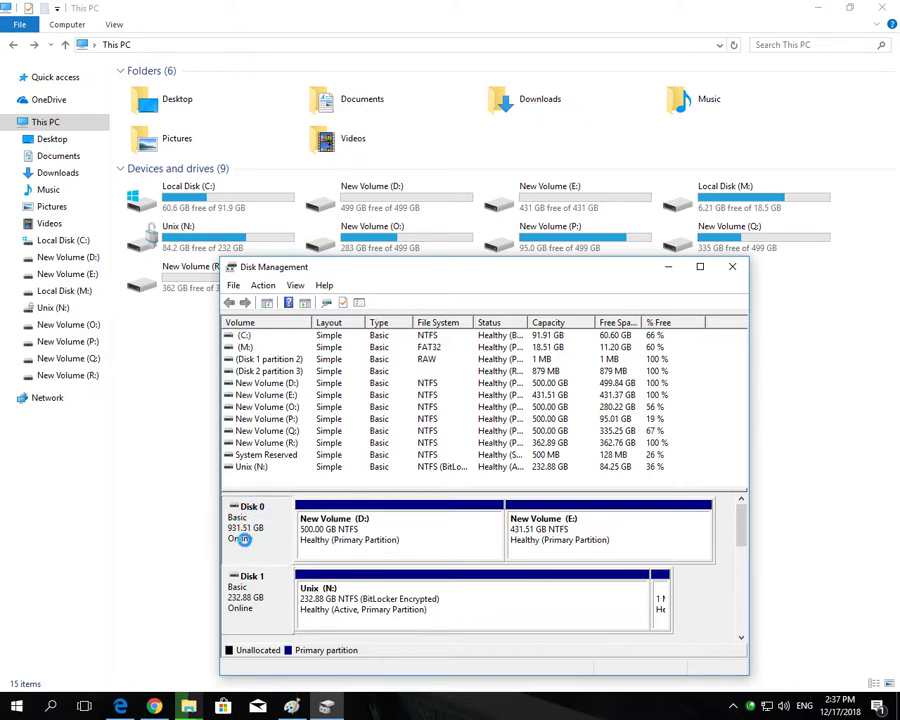
Examine the partitions on Disk 0, Disk 1 and Disk 2, including the D:, E:, C: and M: volumes
click(400, 530)
click(617, 526)
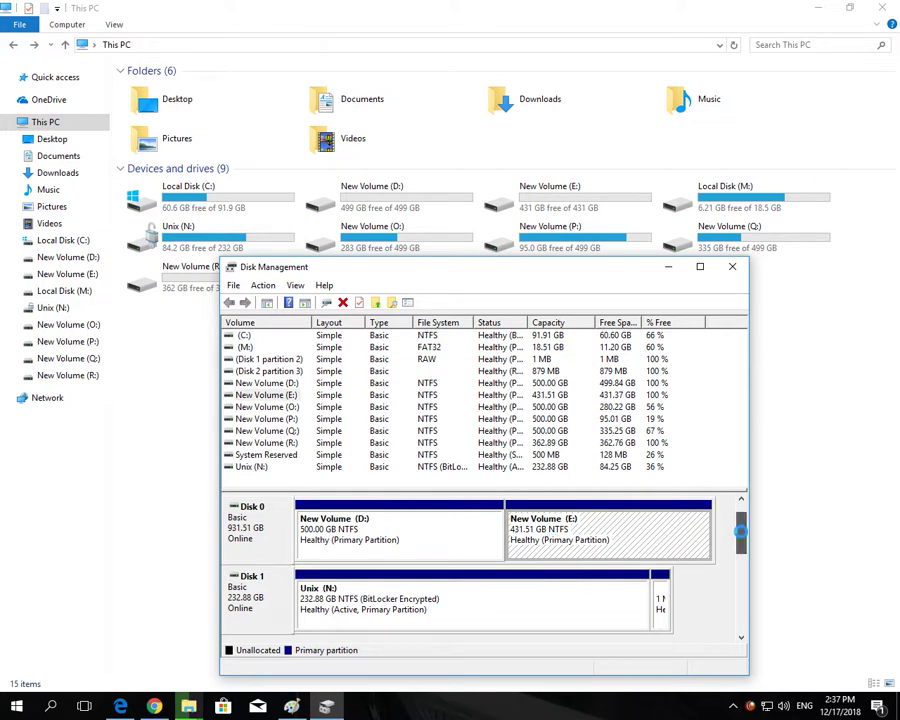
drag(741, 522, 740, 545)
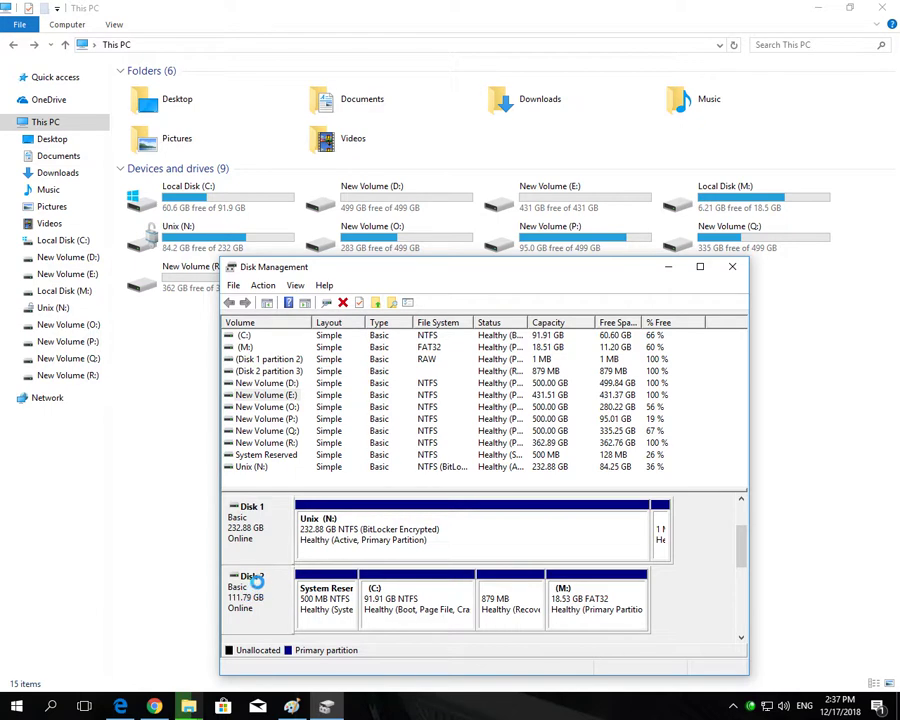
click(256, 526)
click(269, 603)
click(414, 607)
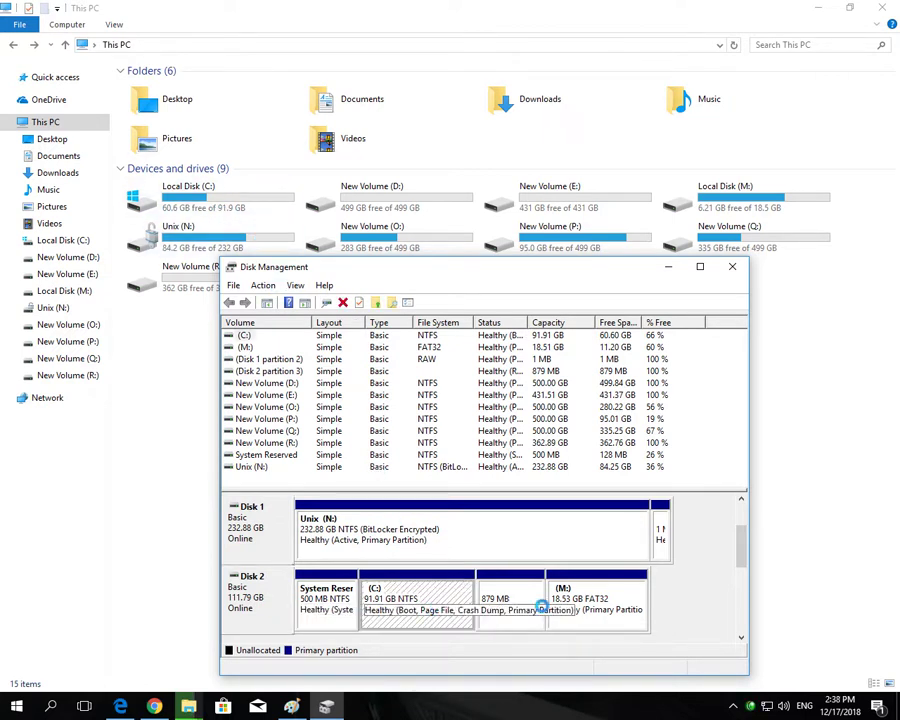
click(583, 604)
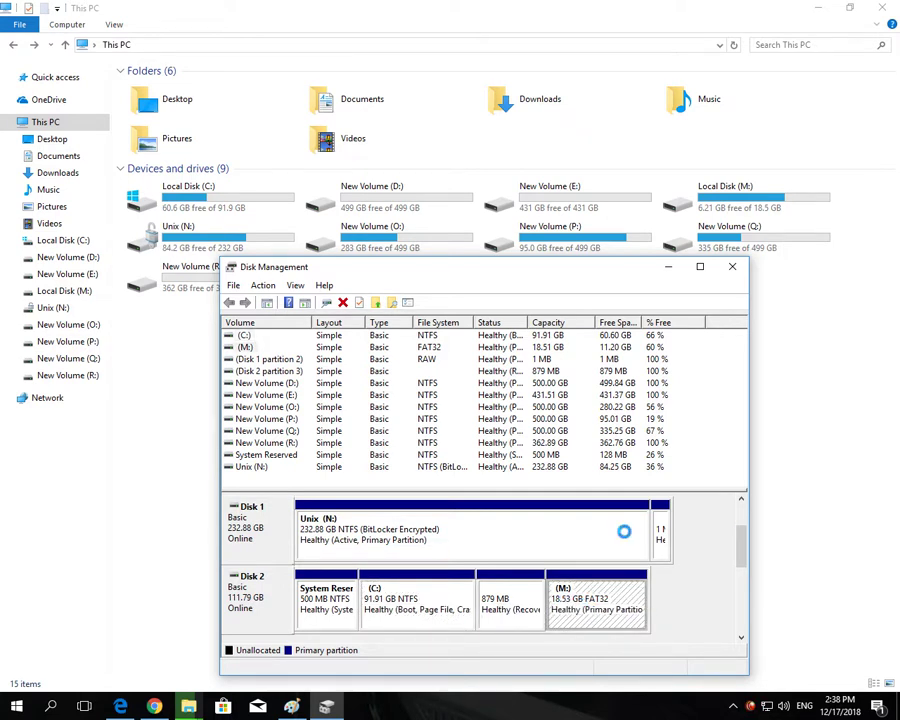
Change the drive letter of New Volume (E:) on Disk 0 to F and accept the drive-letter warning
drag(740, 538, 740, 514)
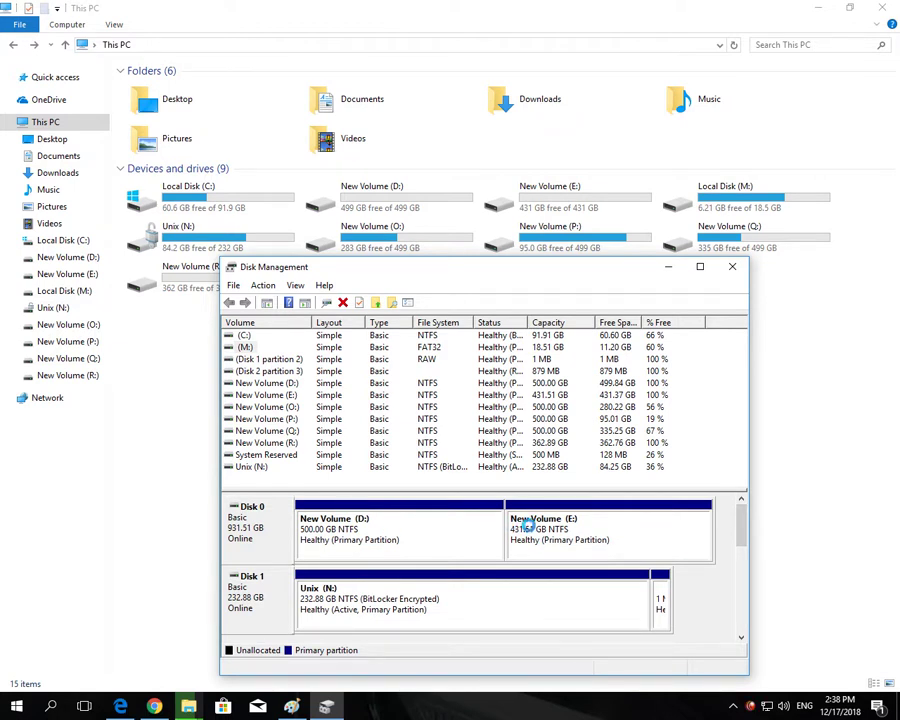
right_click(530, 527)
right_click(541, 529)
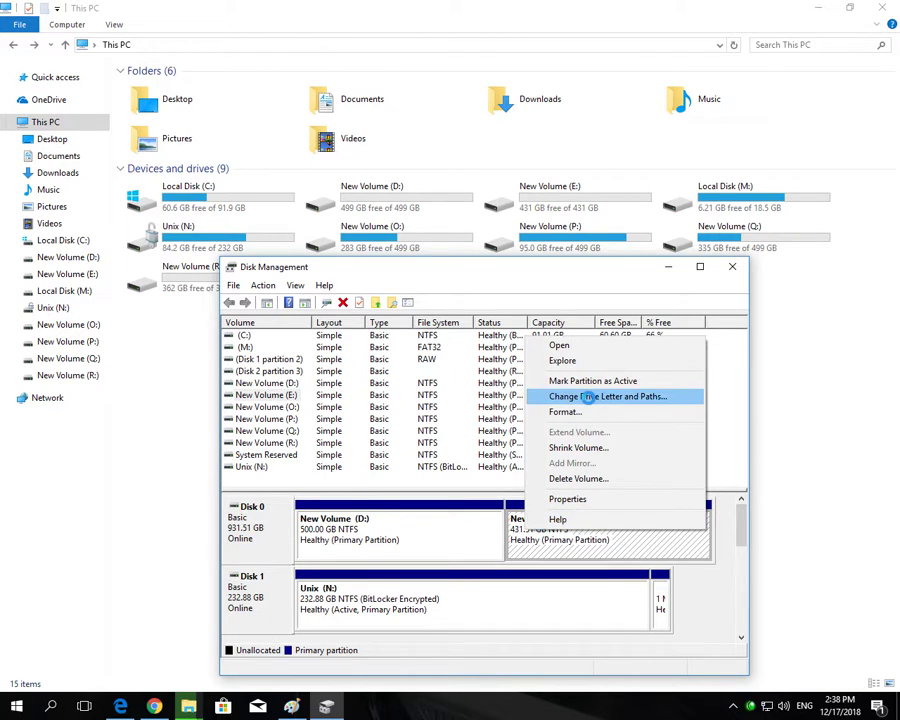
click(590, 397)
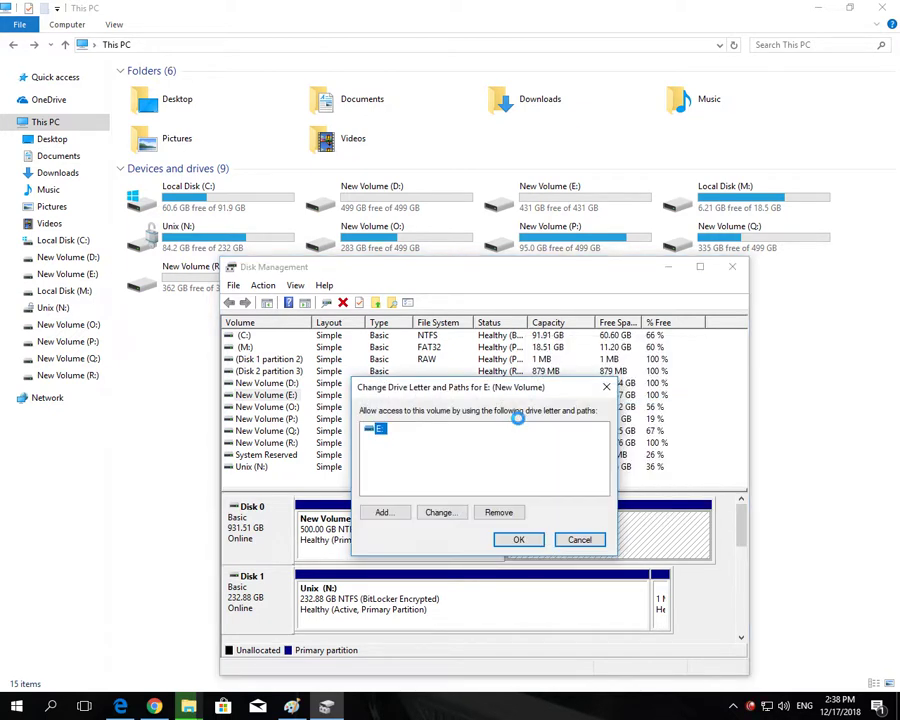
click(437, 512)
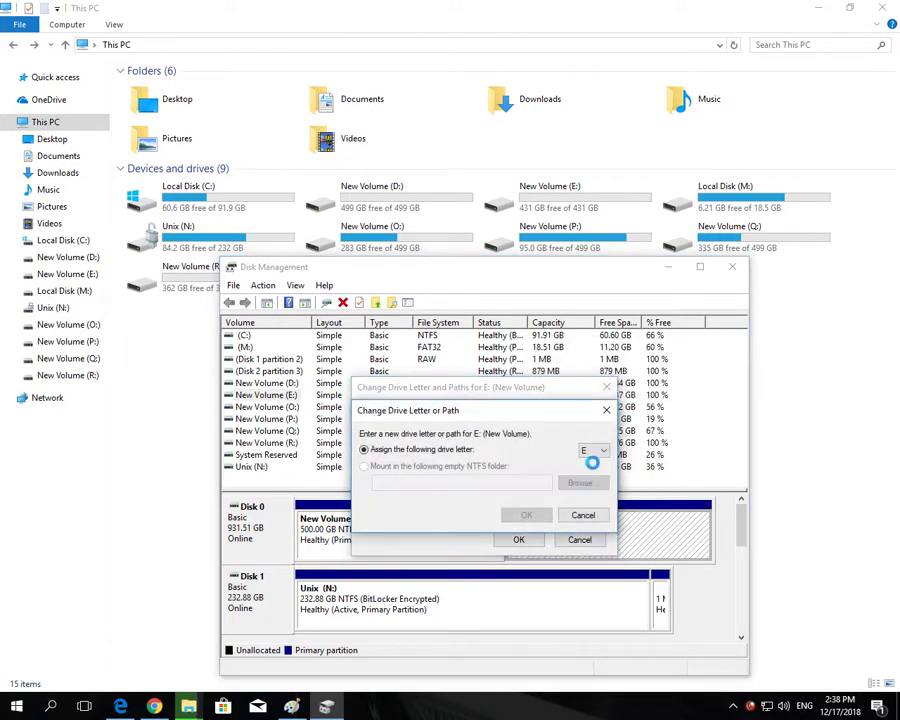
click(592, 452)
click(595, 489)
click(532, 514)
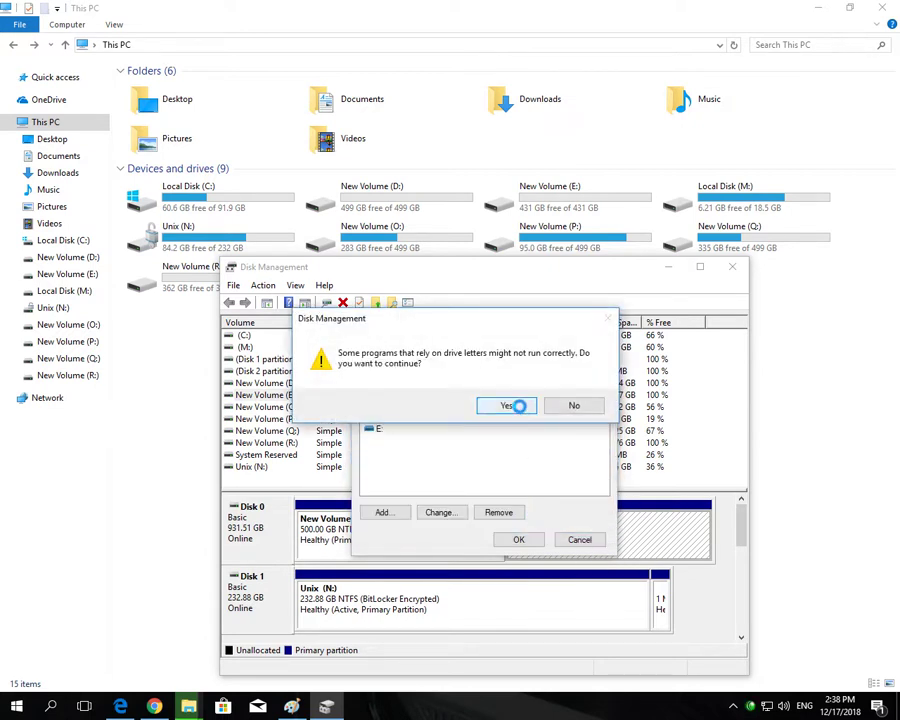
click(512, 405)
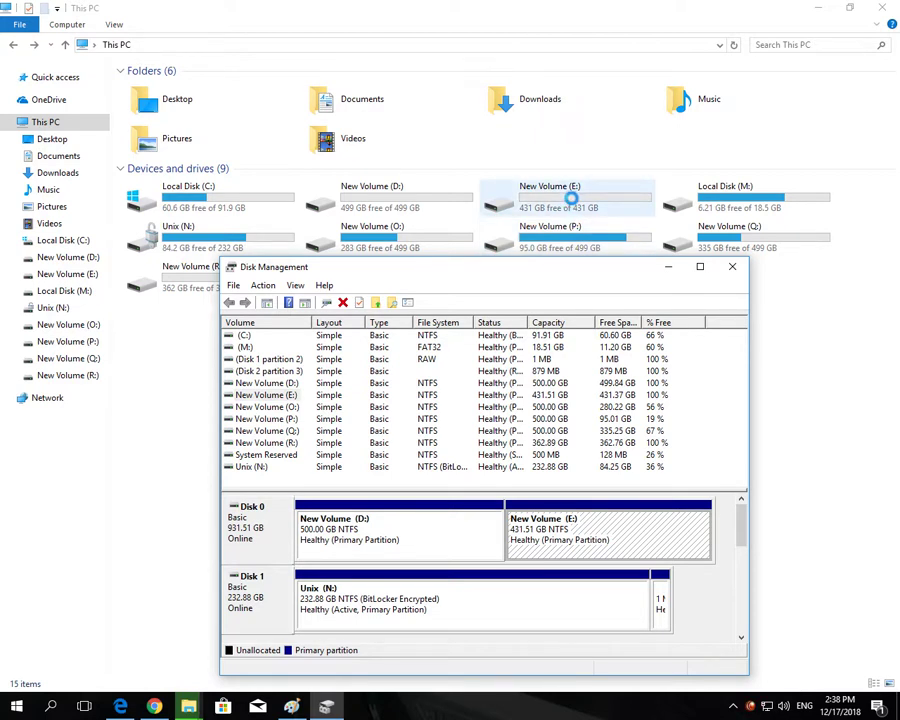
Change the drive letter of New Volume (D:) on Disk 0 to E and accept the drive-letter warning
click(390, 536)
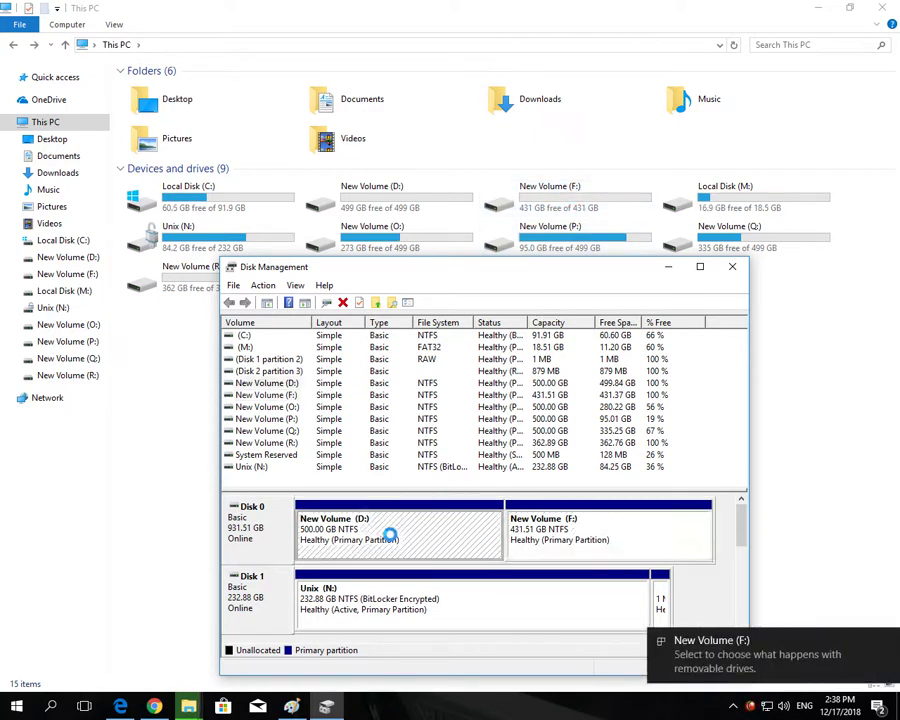
right_click(405, 536)
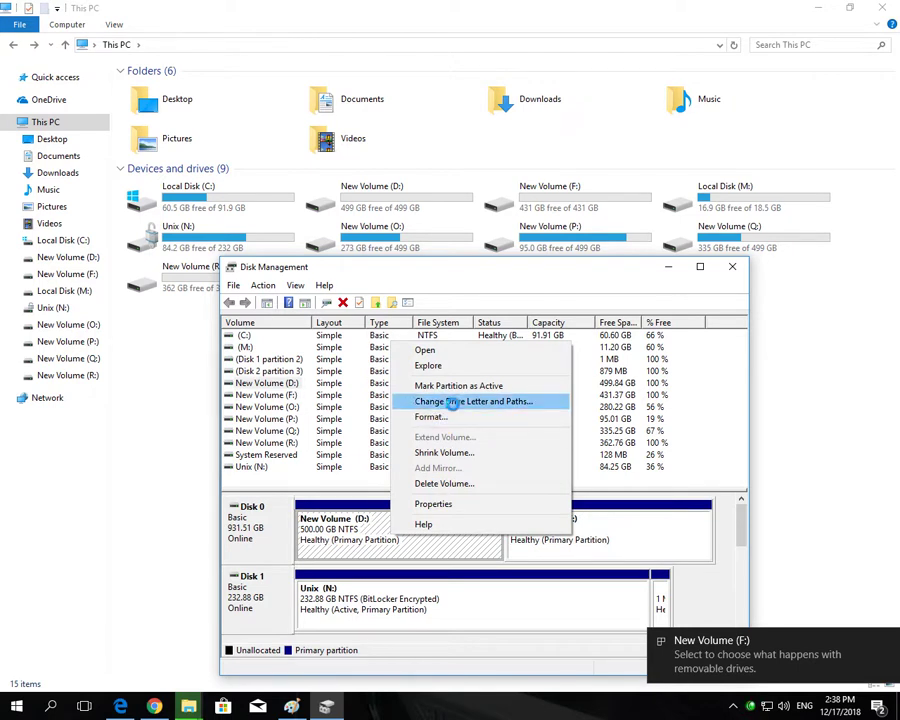
click(452, 402)
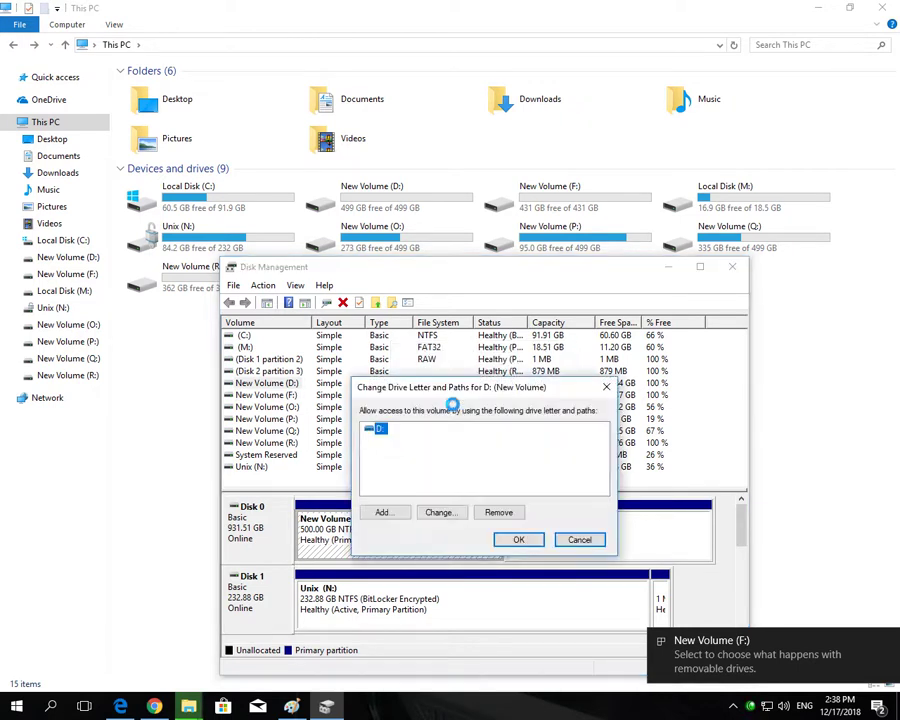
click(438, 512)
click(593, 450)
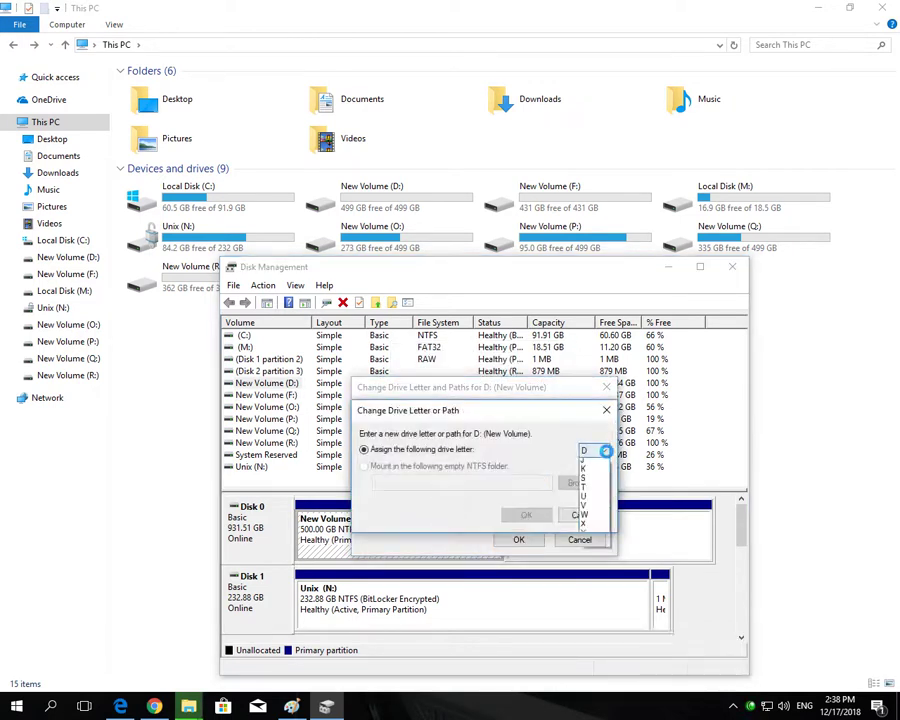
click(590, 474)
click(527, 515)
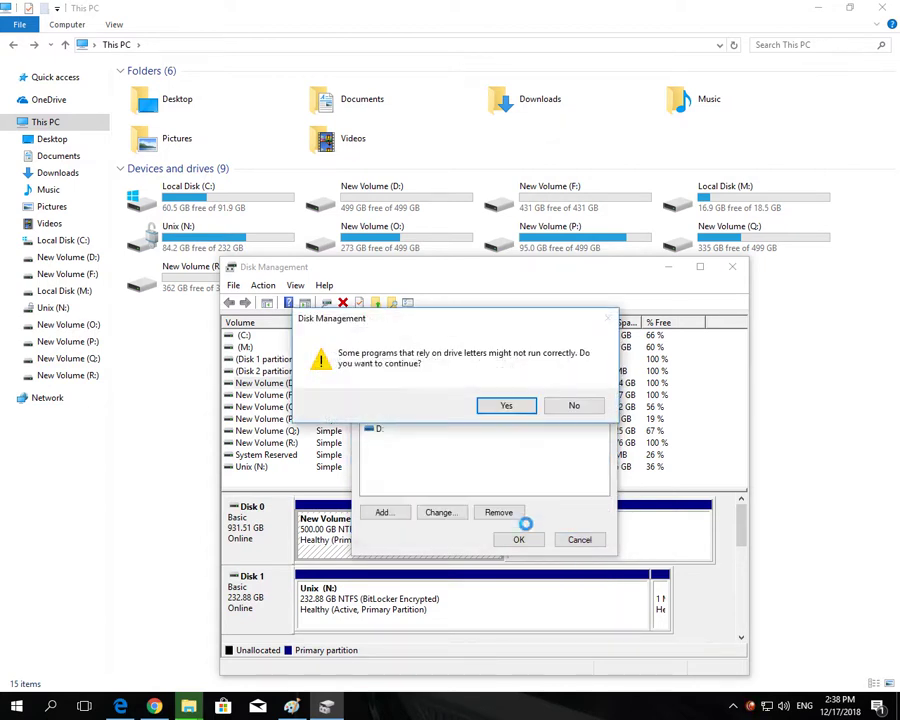
click(508, 347)
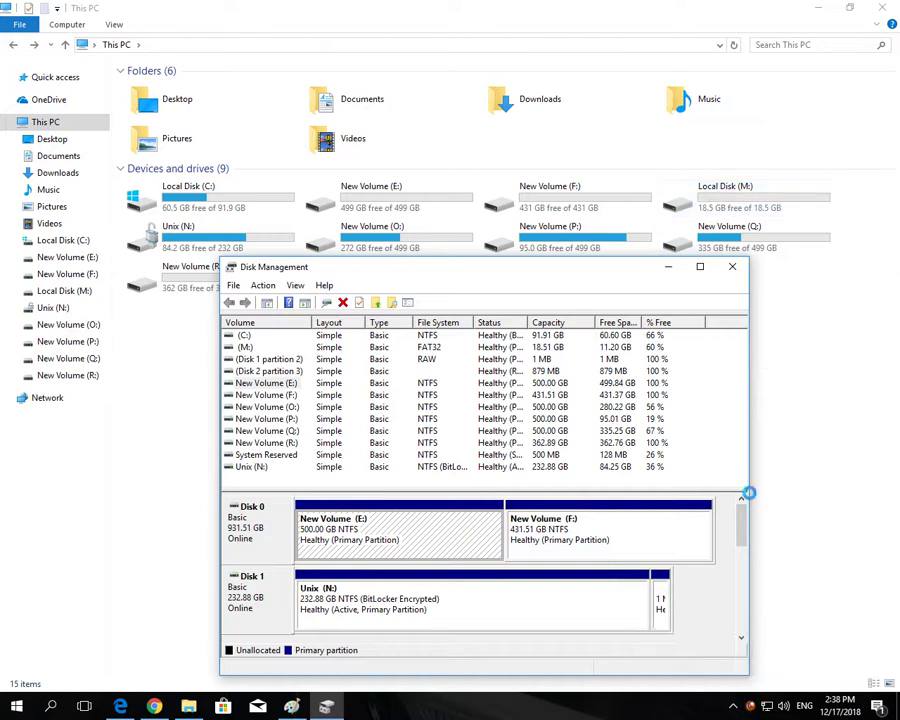
Change the drive letter of the M: volume on Disk 2 to D and accept the drive-letter warning
scroll(739, 540, down, 2)
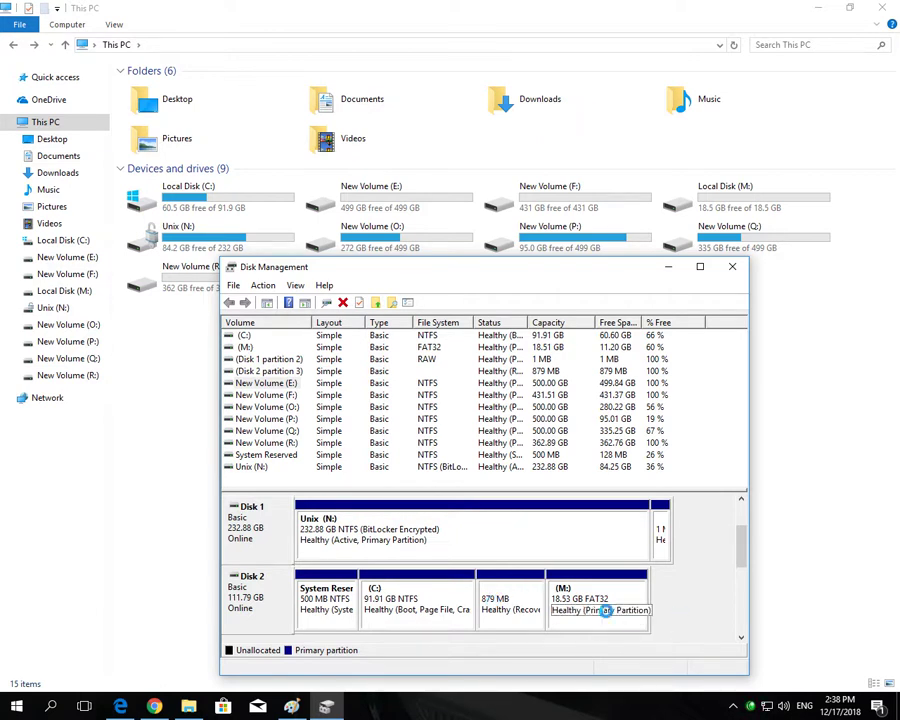
right_click(569, 596)
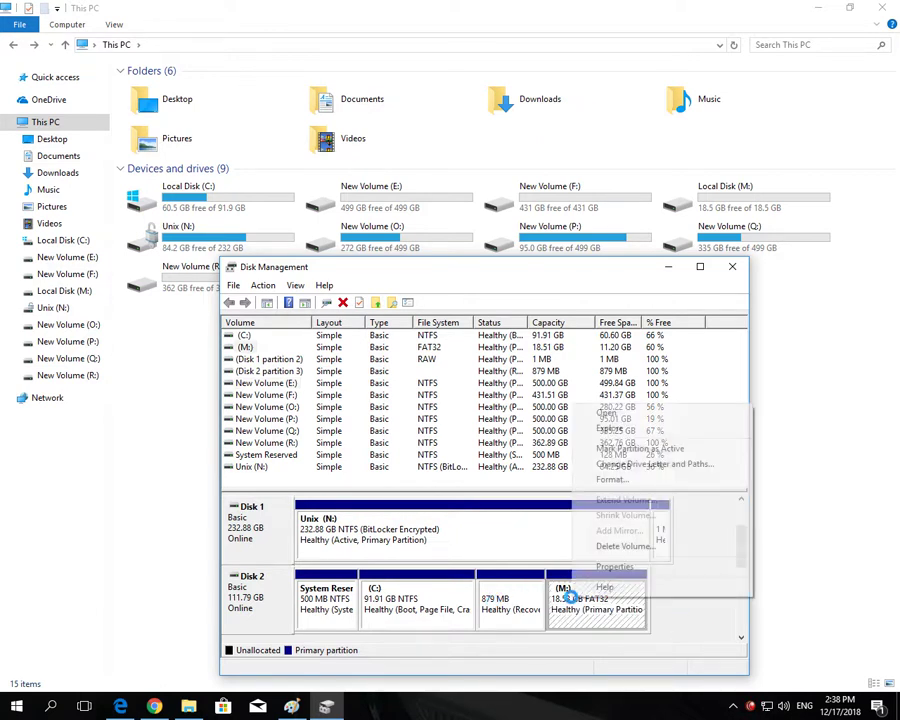
click(631, 464)
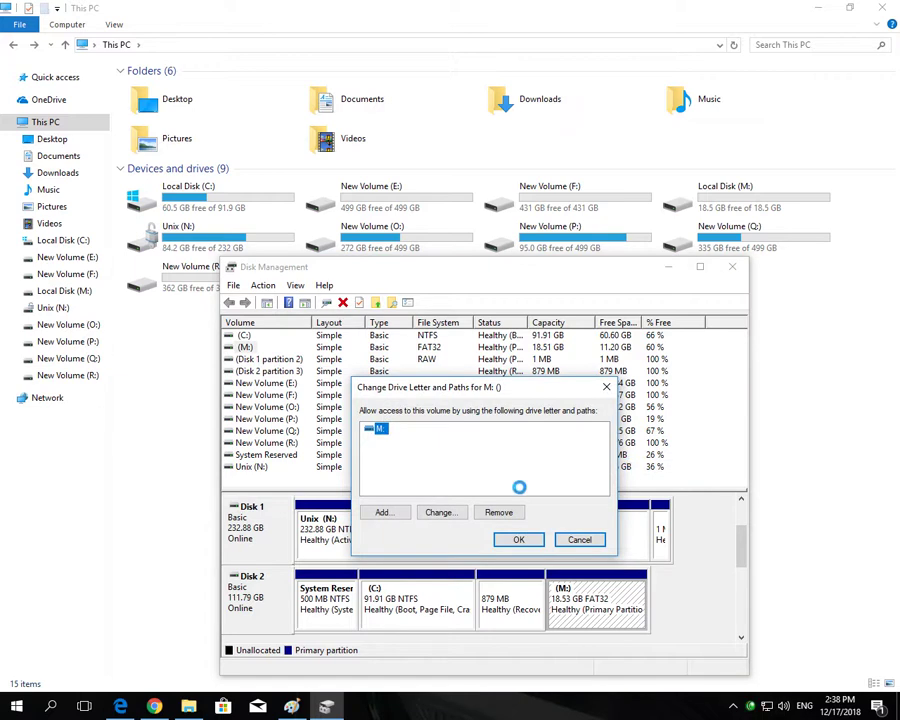
click(438, 511)
click(595, 450)
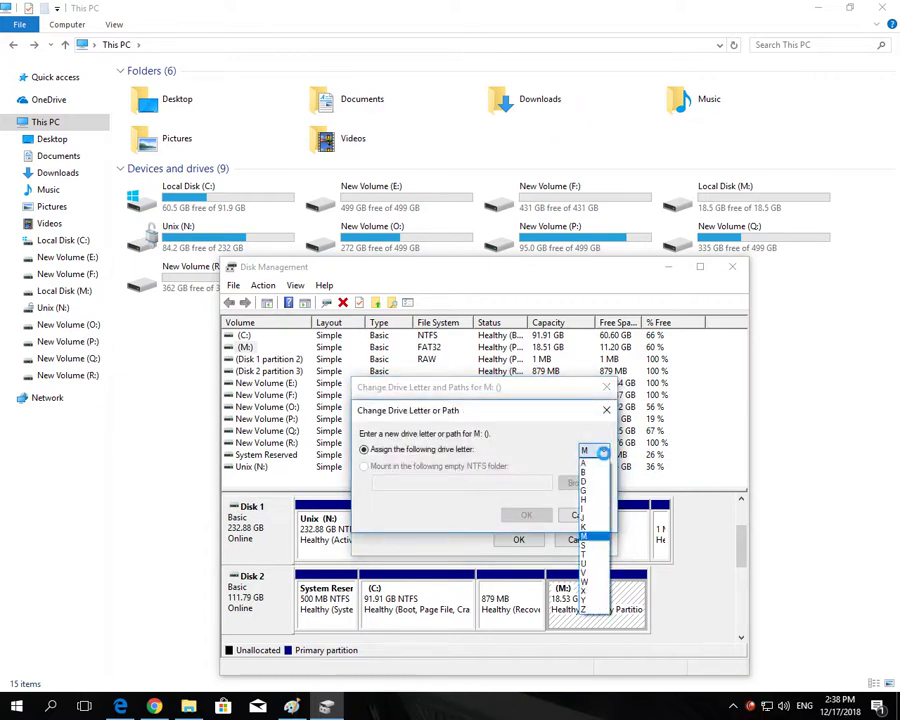
click(591, 479)
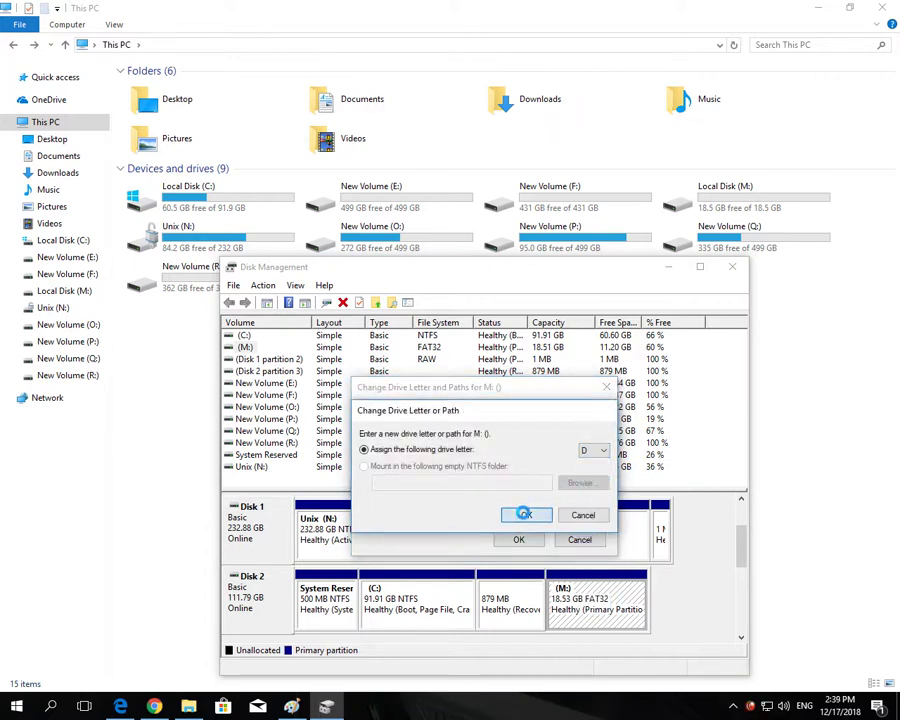
click(522, 514)
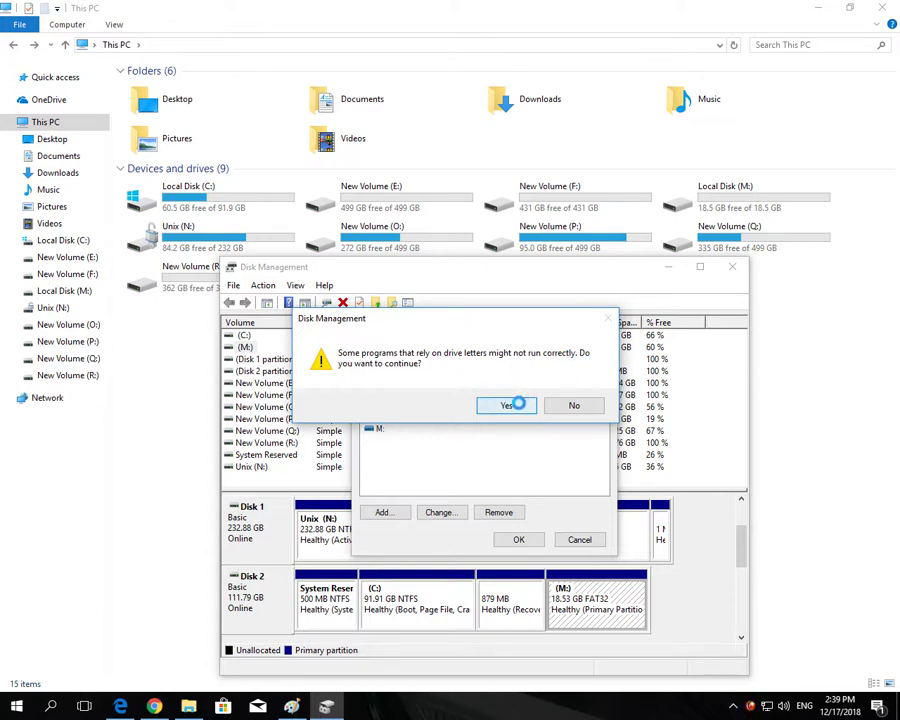
click(518, 404)
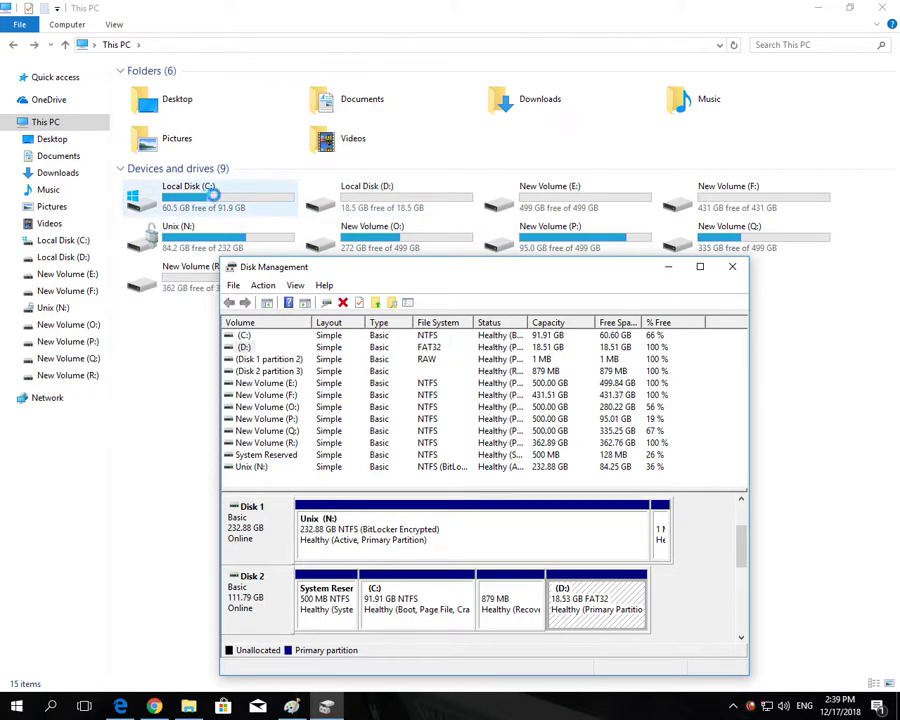
Delete the 18.53 GB D: volume on Disk 2, agreeing to erase its data
right_click(576, 592)
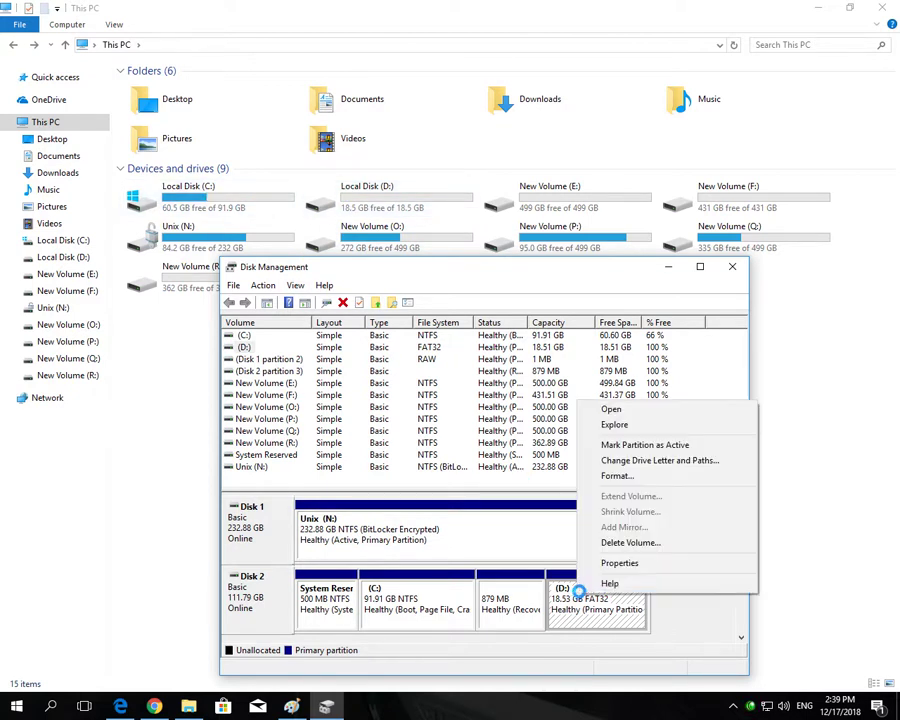
click(609, 542)
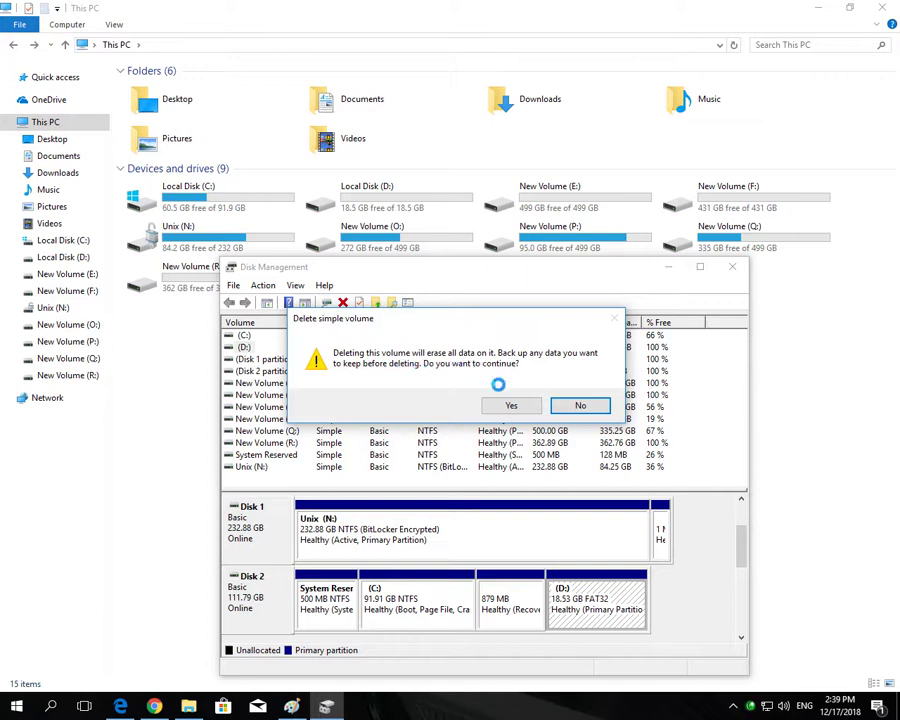
click(511, 405)
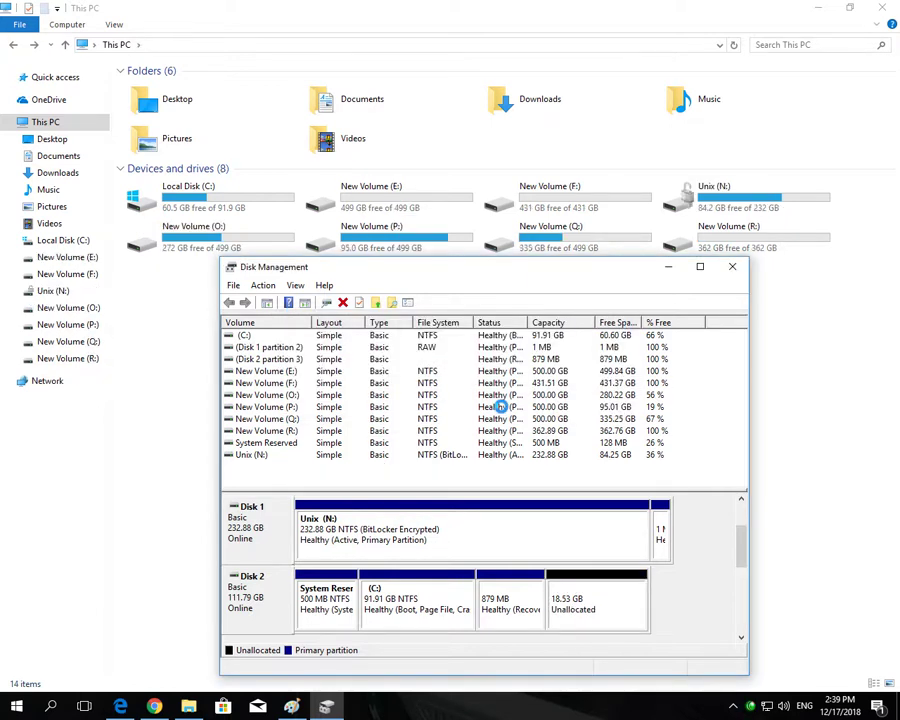
Check which volume operations are offered for the C: partition, the 879 MB recovery partition and the unallocated space on Disk 2
right_click(568, 606)
right_click(402, 598)
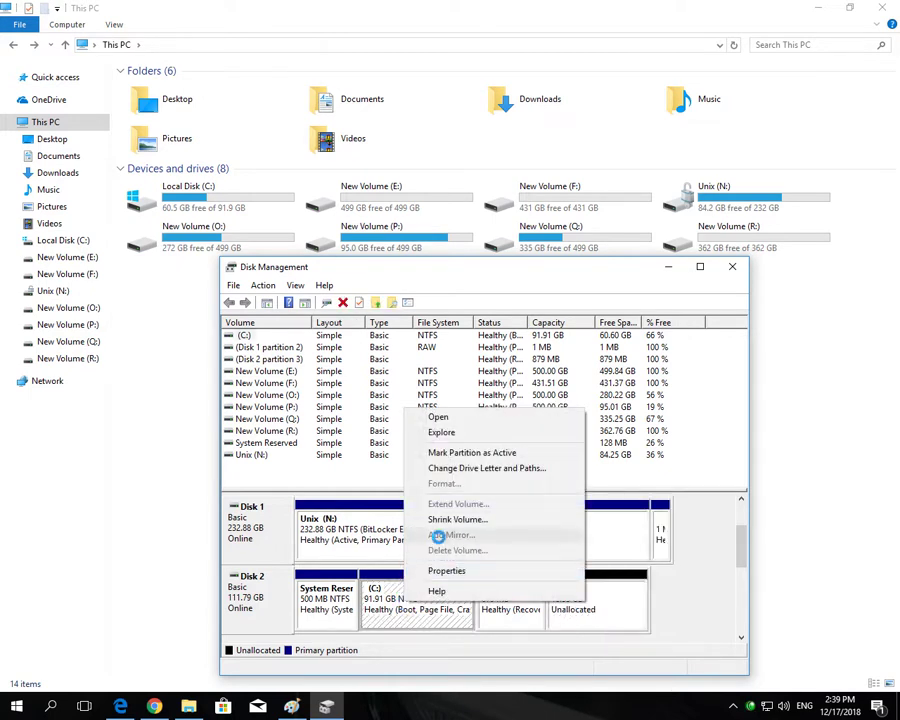
click(563, 615)
right_click(563, 610)
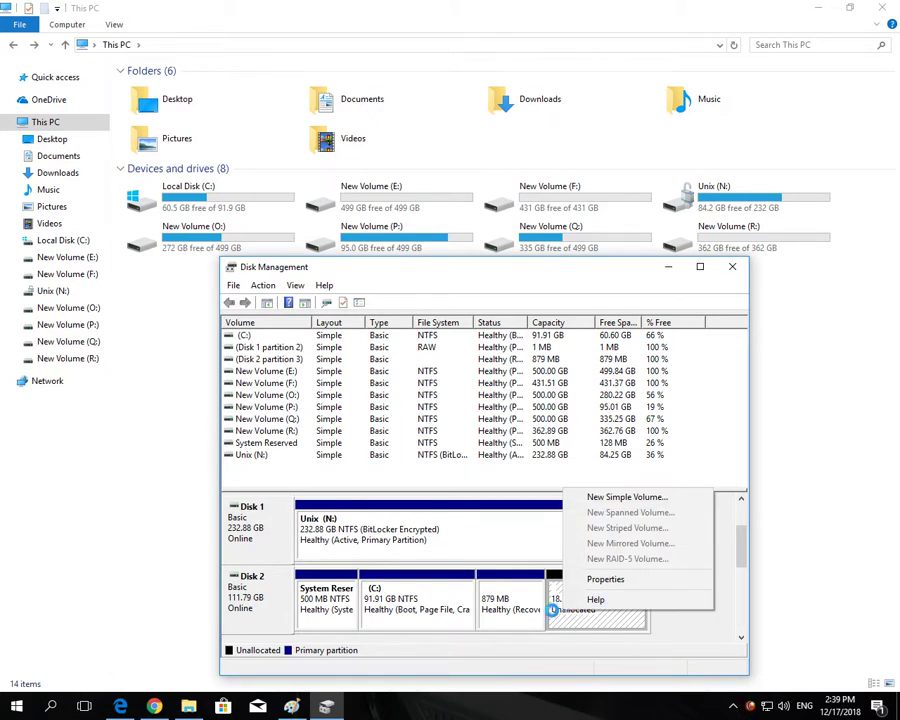
click(518, 603)
right_click(495, 594)
click(617, 623)
click(556, 601)
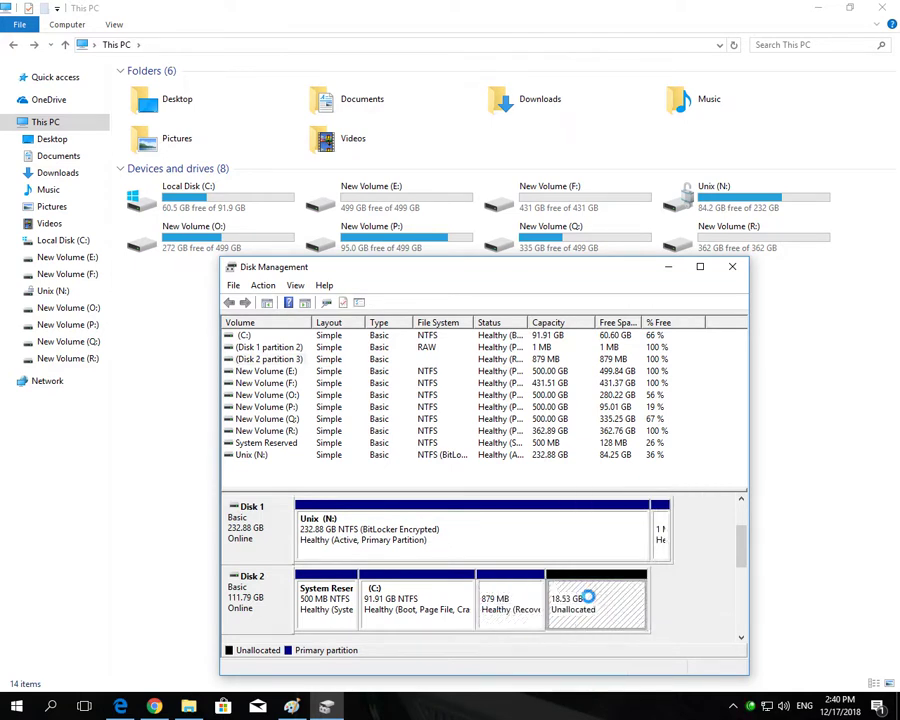
right_click(557, 601)
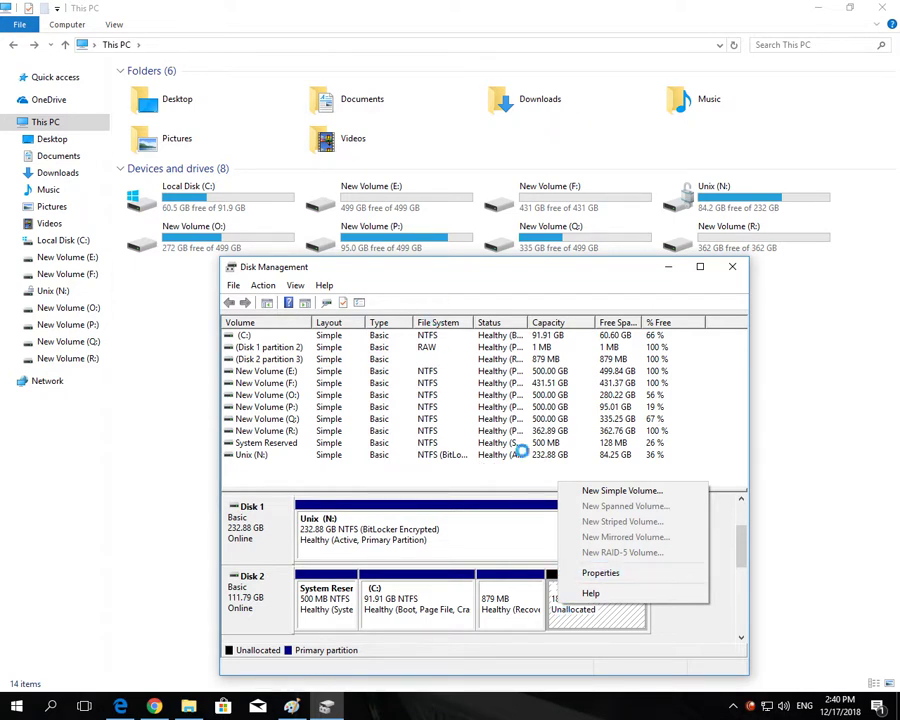
Create an 18972 MB simple volume in Disk 2's unallocated space with letter D, quick-formatted as NTFS and labelled New Volume
right_click(566, 599)
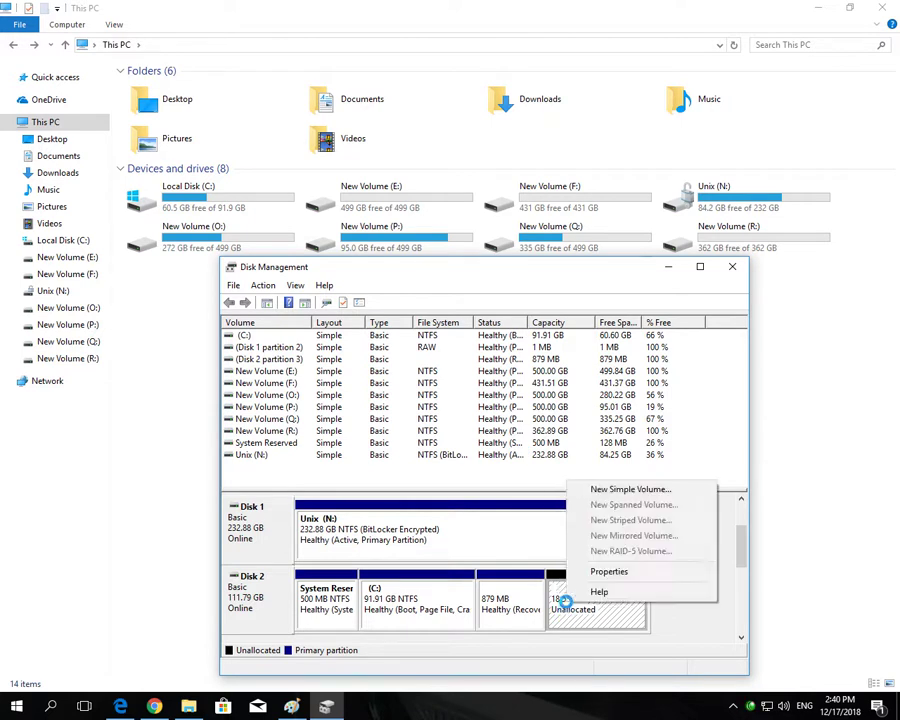
click(576, 489)
click(493, 587)
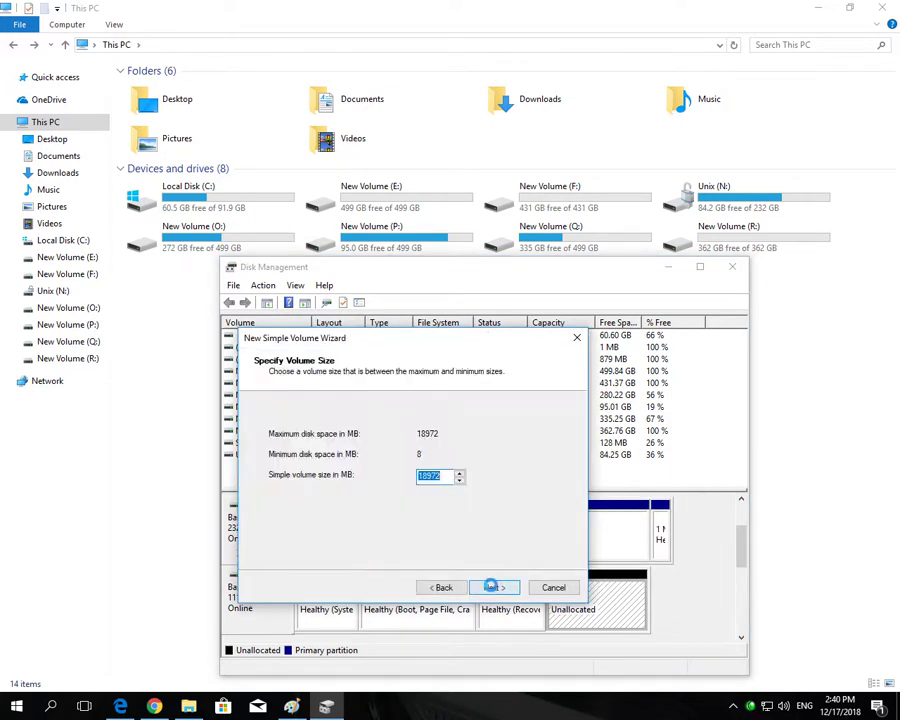
click(493, 587)
click(492, 587)
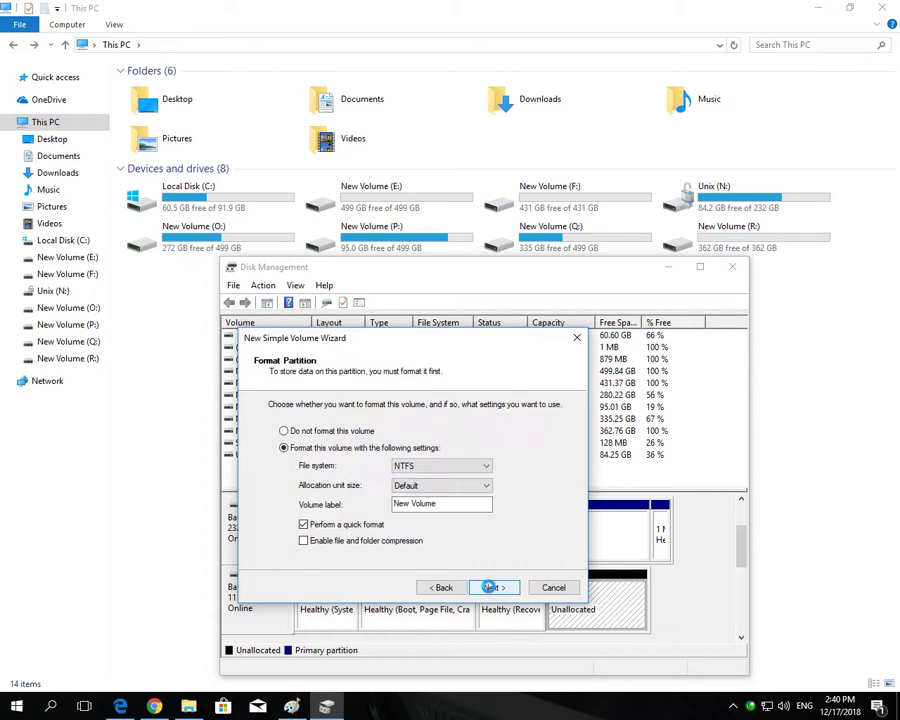
click(490, 587)
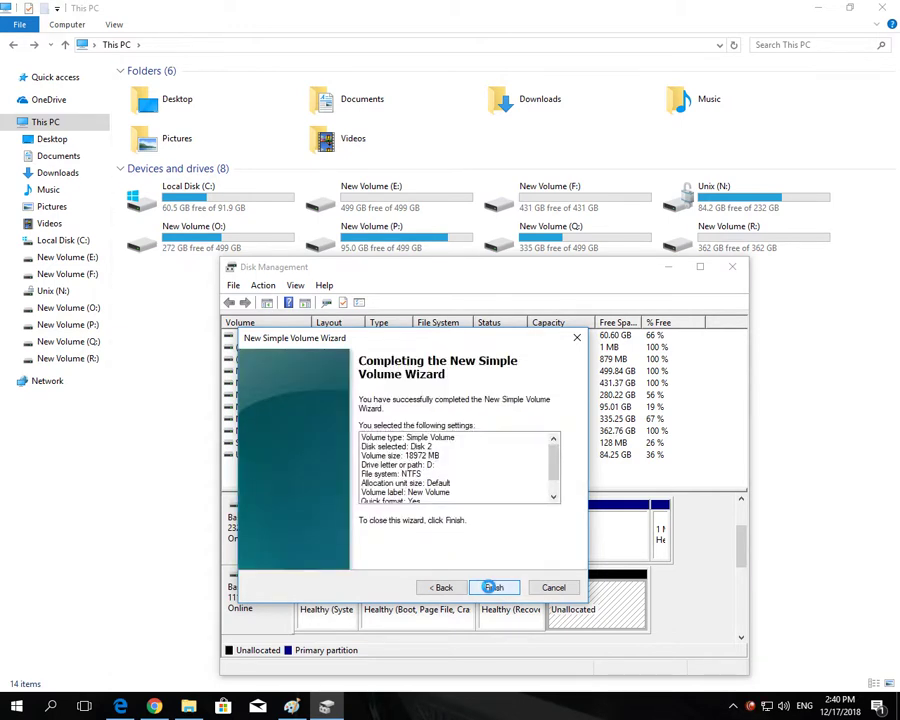
click(492, 587)
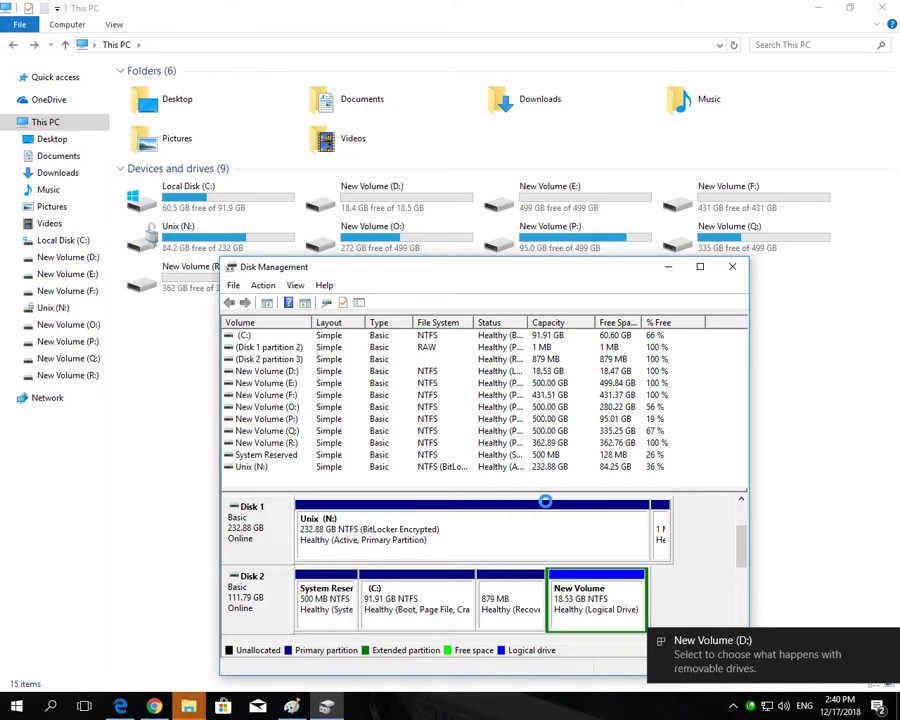
Move the Disk Management window clear of the drive list and close the Microsoft Windows dialog behind it
drag(740, 527, 742, 548)
scroll(745, 530, up, 2)
scroll(747, 525, down, 1)
right_click(603, 591)
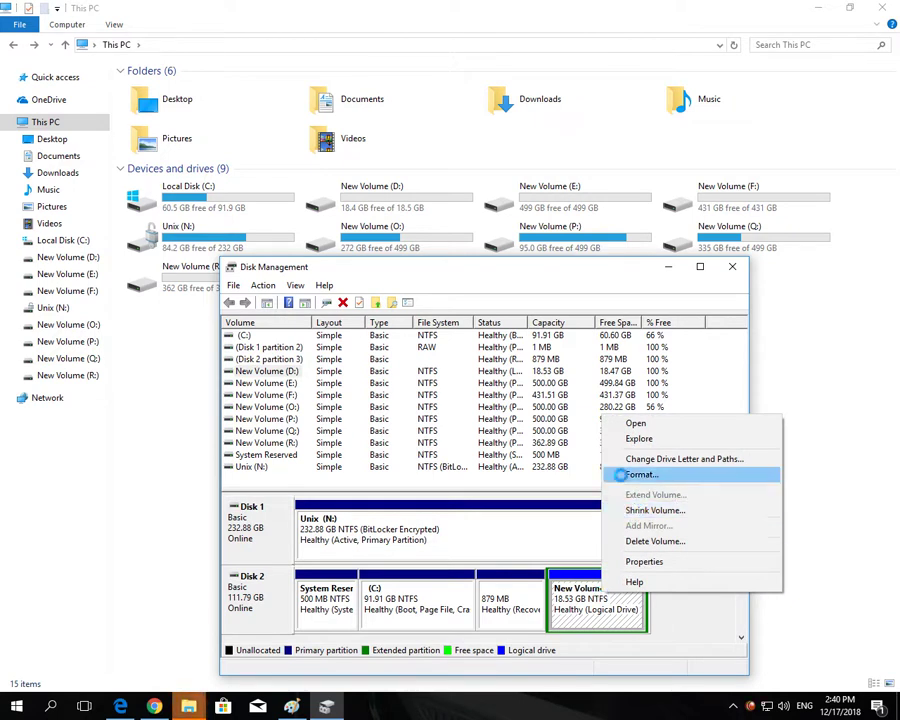
drag(537, 270, 560, 264)
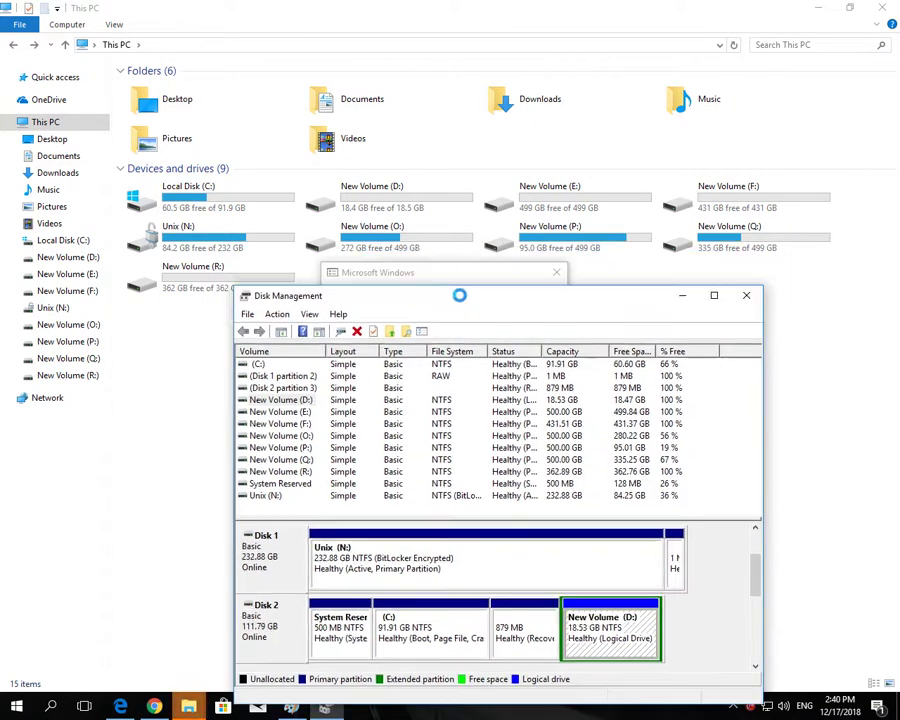
click(556, 272)
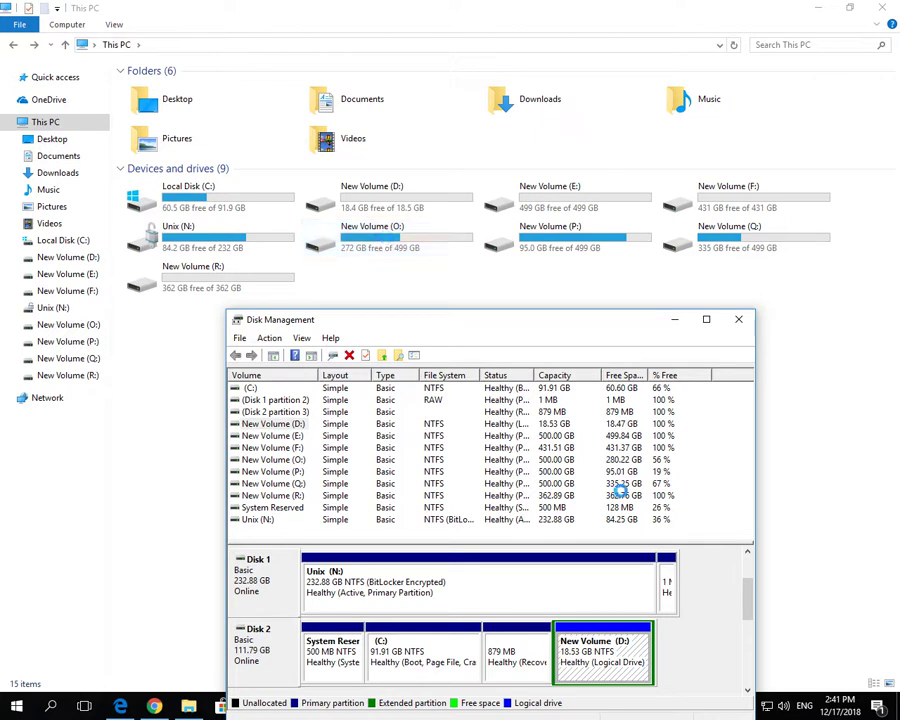
Change the drive letter of the O: volume on Disk 4 to G, agreeing to continue despite programs relying on drive letters
scroll(745, 600, down, 2)
drag(750, 618, 735, 645)
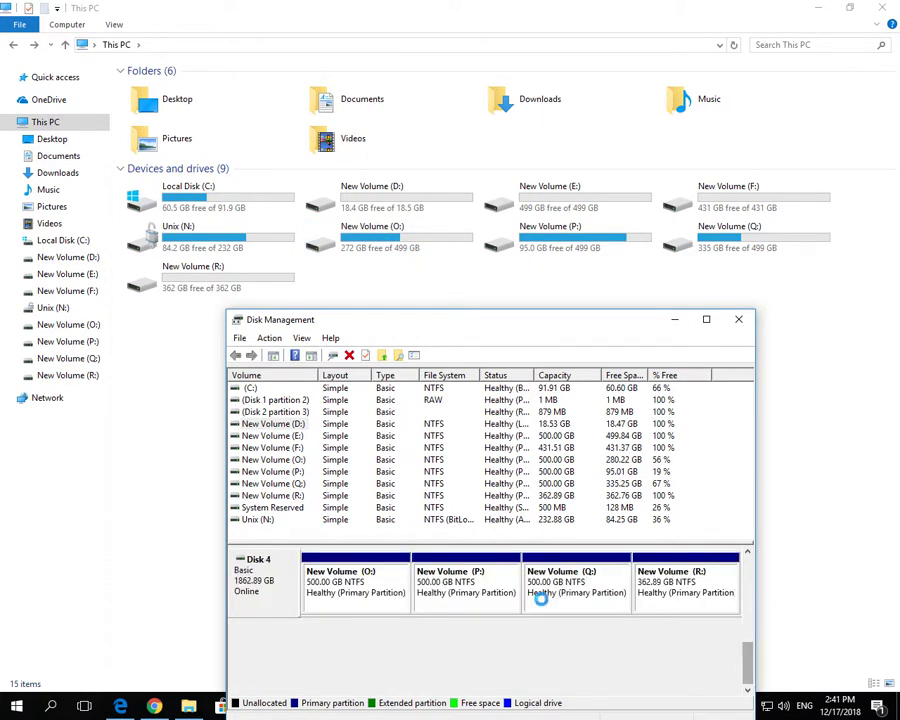
right_click(350, 581)
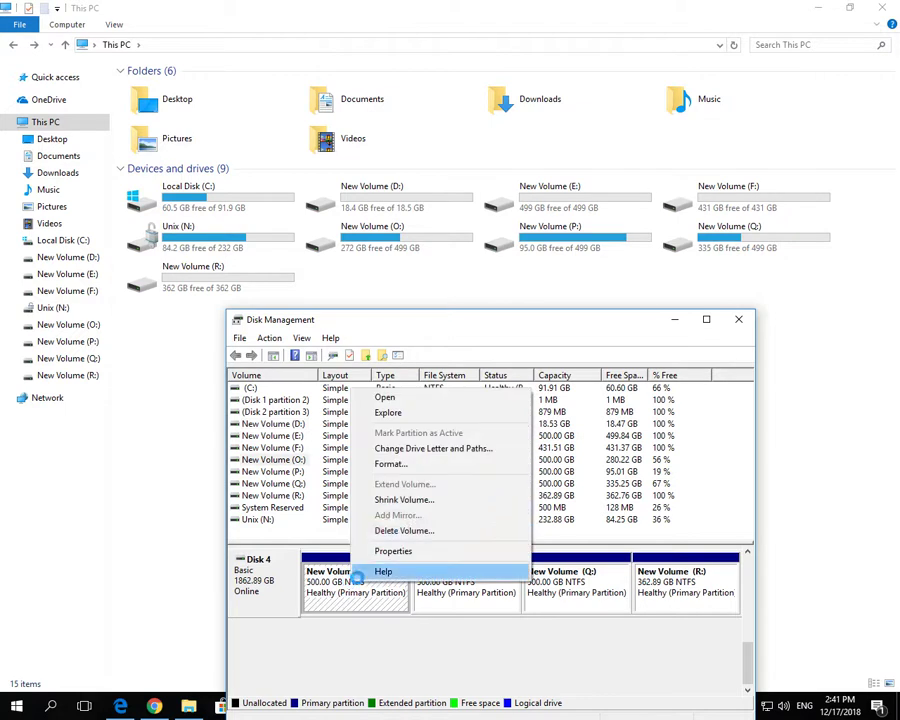
click(416, 448)
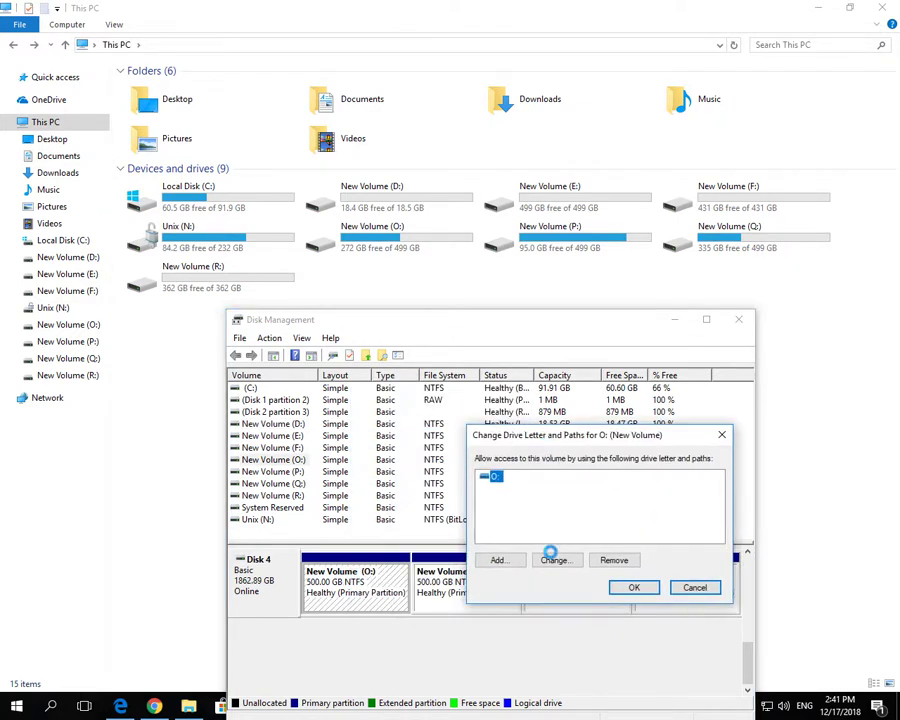
click(553, 559)
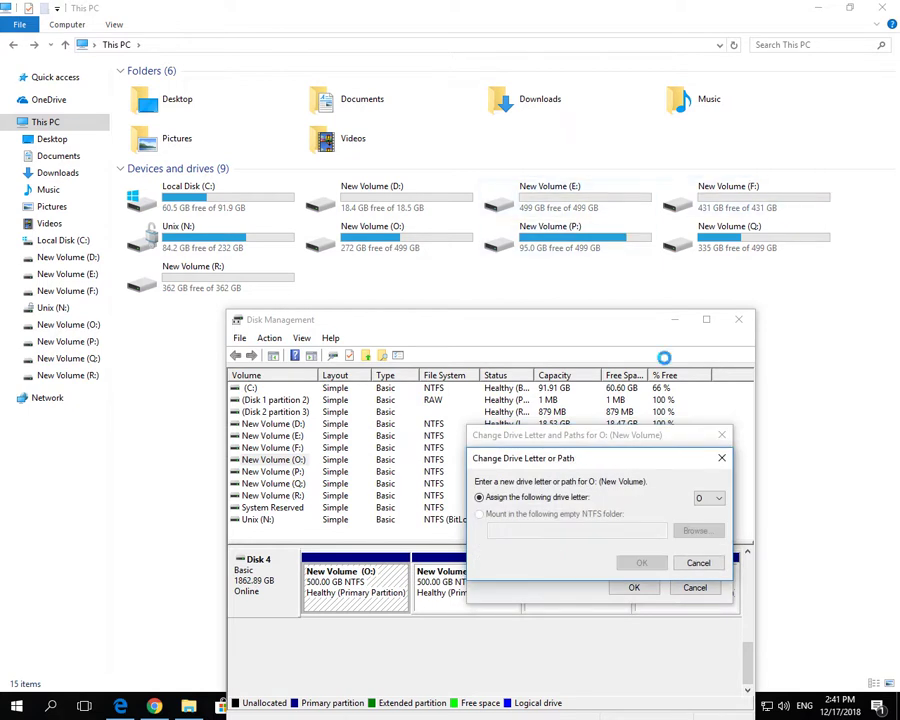
click(710, 497)
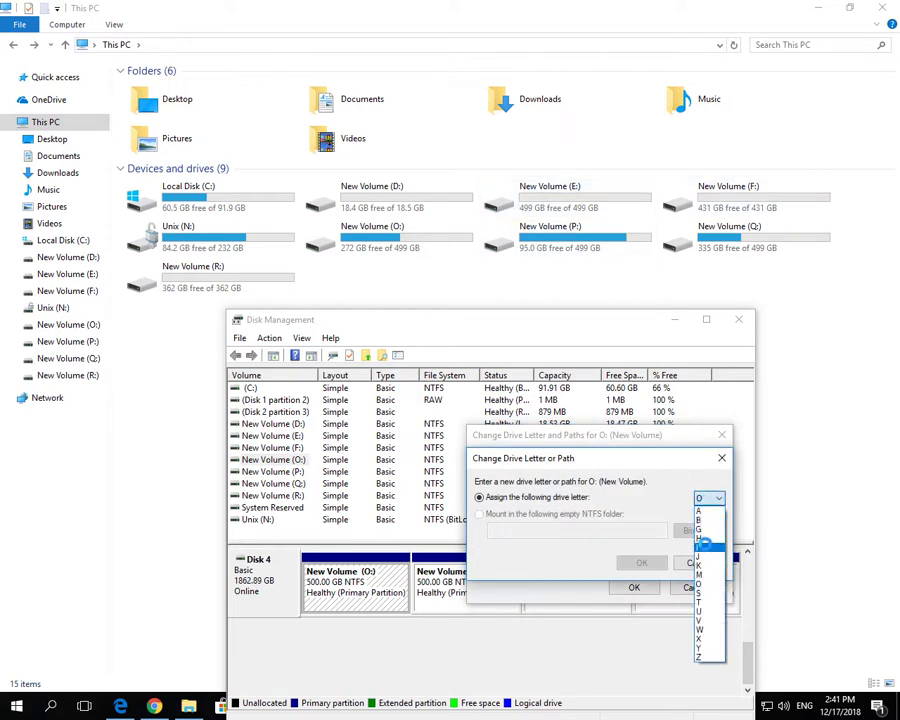
click(706, 547)
click(642, 562)
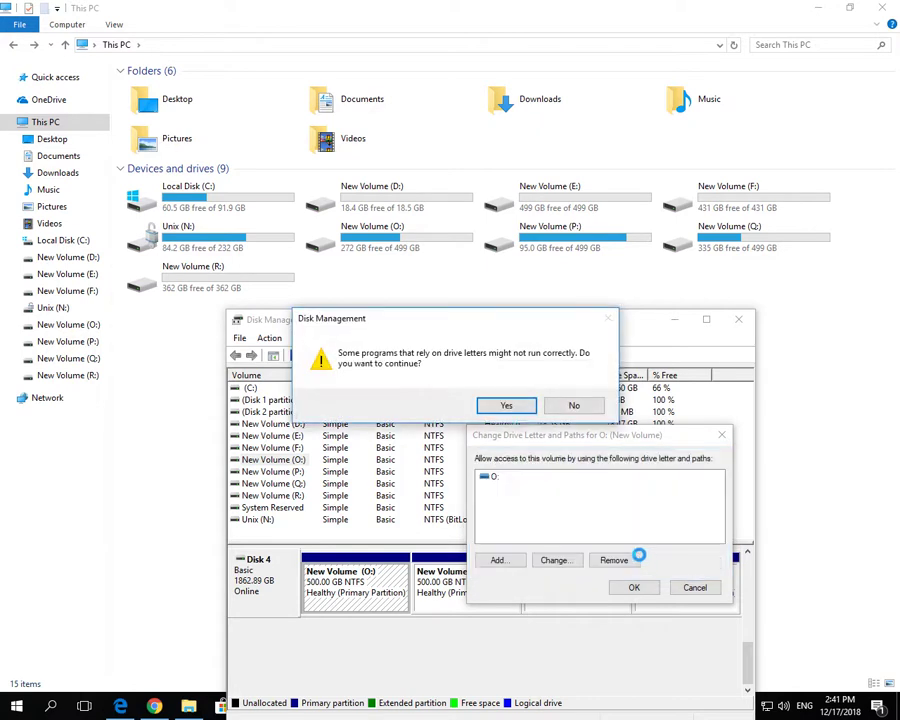
click(506, 405)
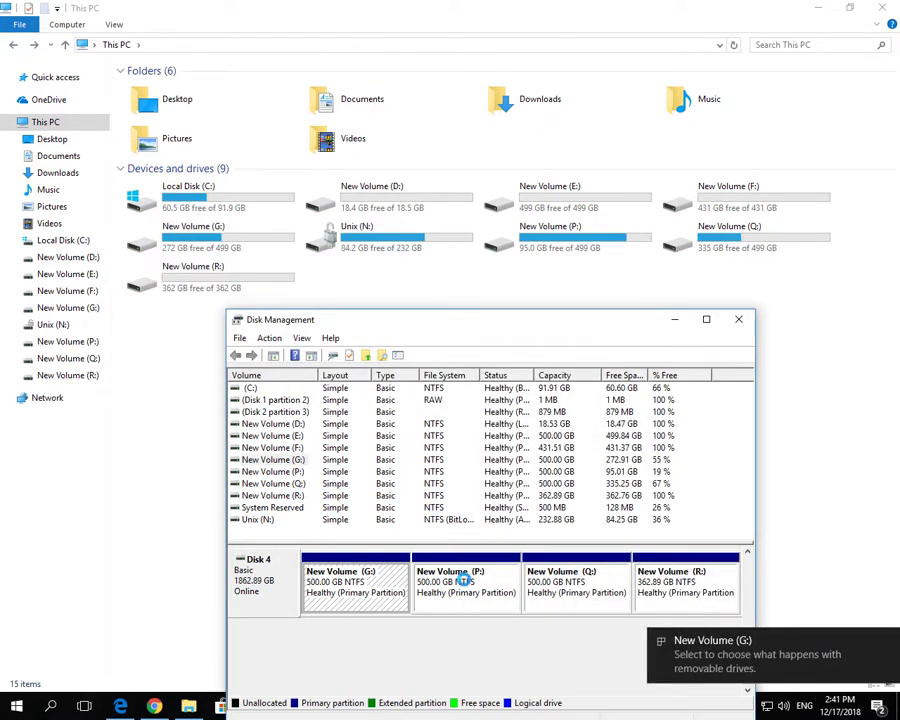
Reassign the P: volume on Disk 4 to drive letter H and accept the drive-letter warning
right_click(464, 580)
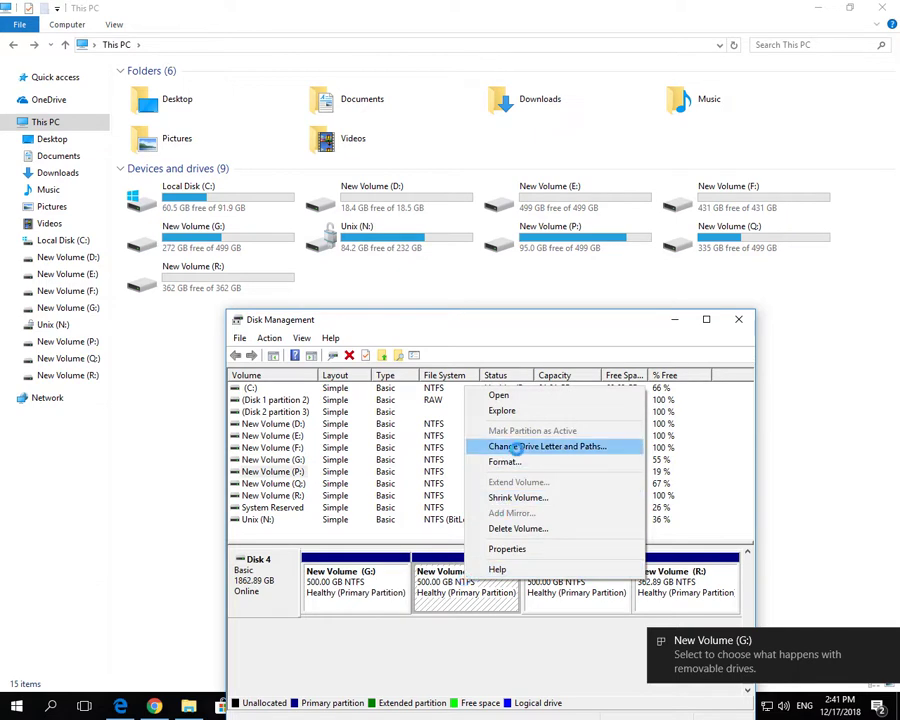
click(519, 447)
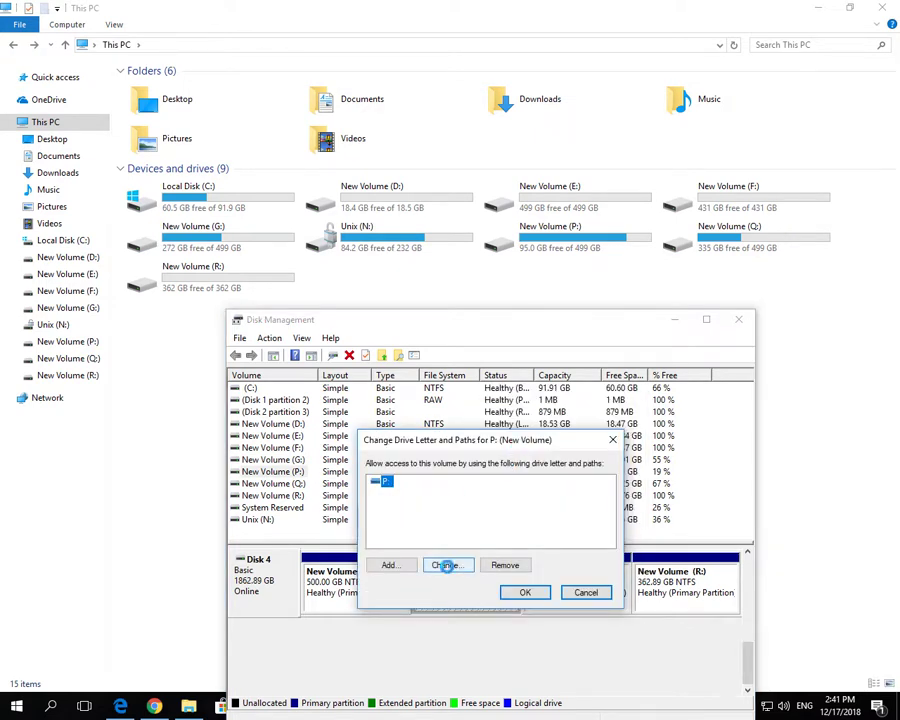
click(447, 565)
click(610, 504)
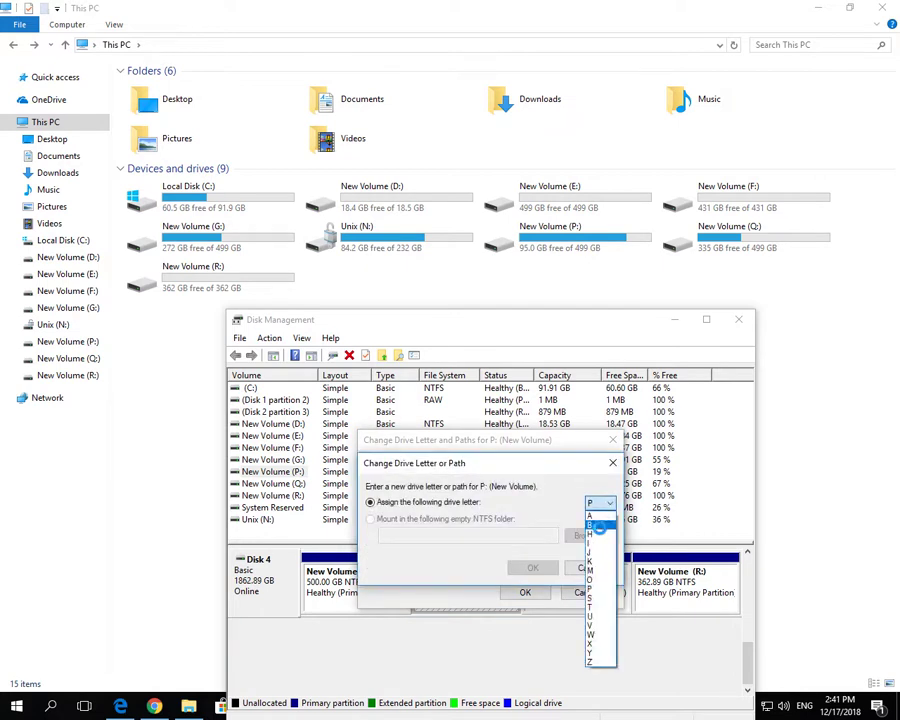
click(589, 534)
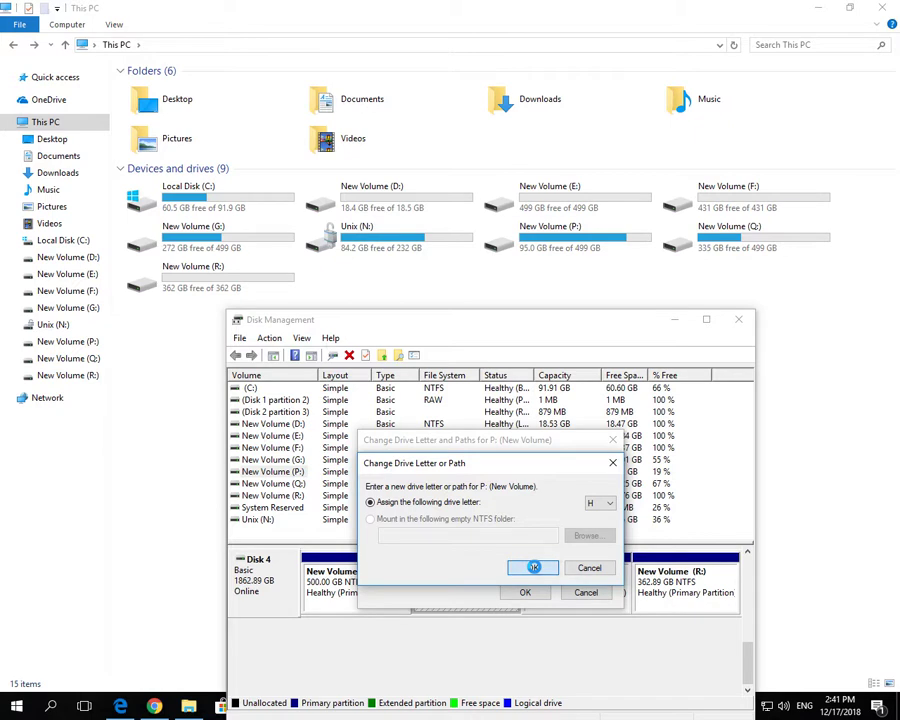
click(534, 567)
click(514, 403)
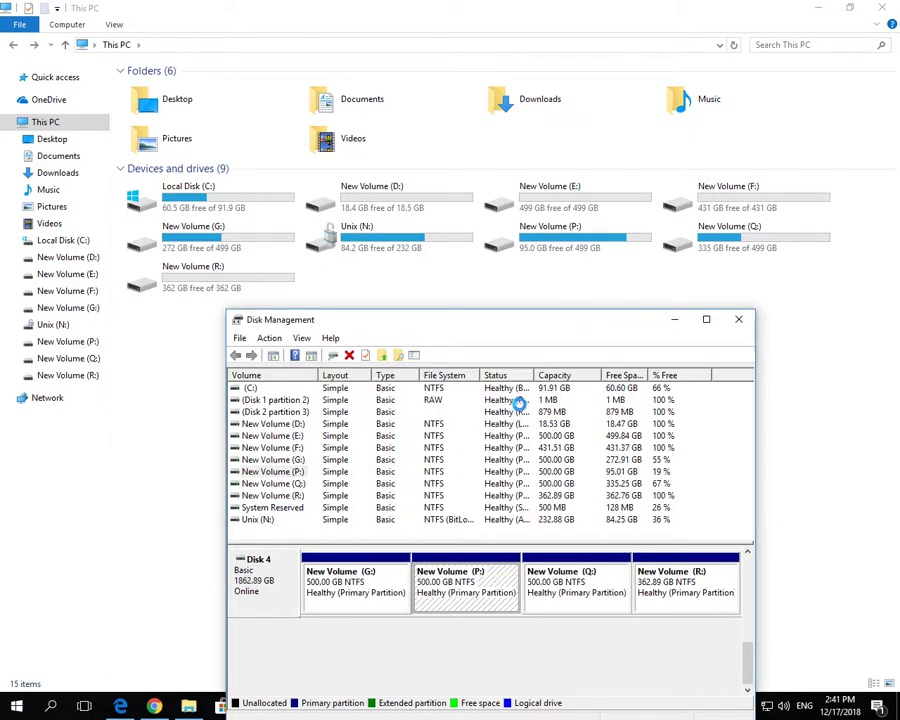
Reassign the Q: volume on Disk 4 to drive letter I and accept the drive-letter warning
click(553, 588)
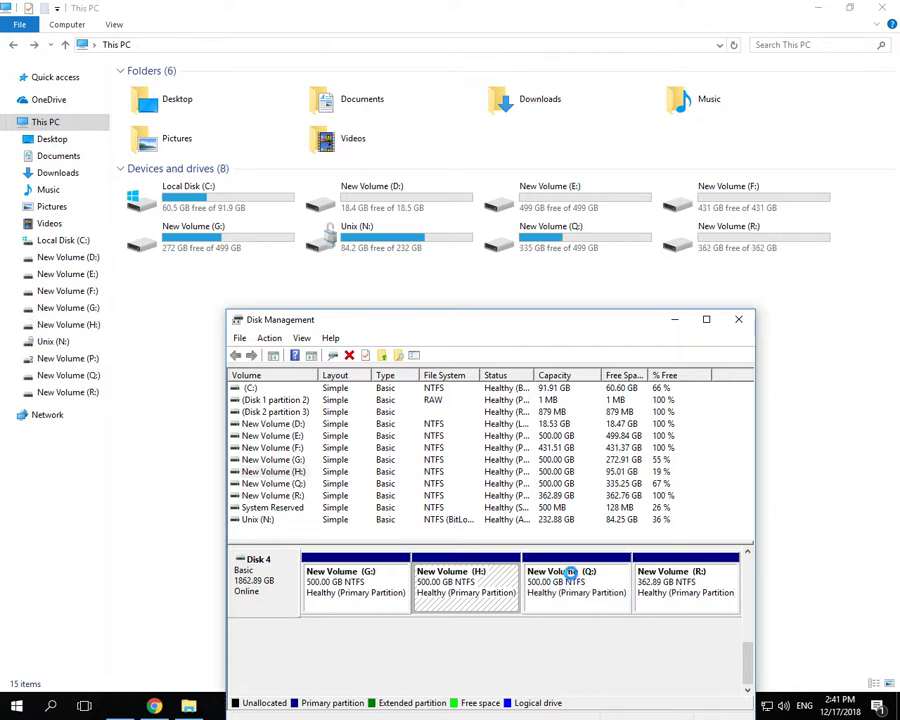
right_click(567, 573)
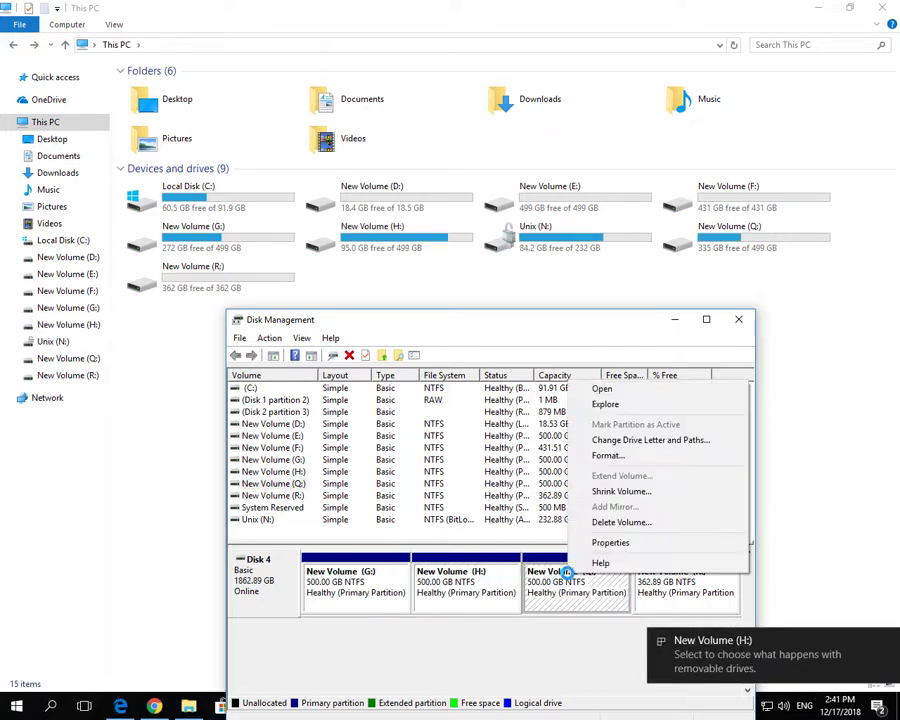
click(610, 441)
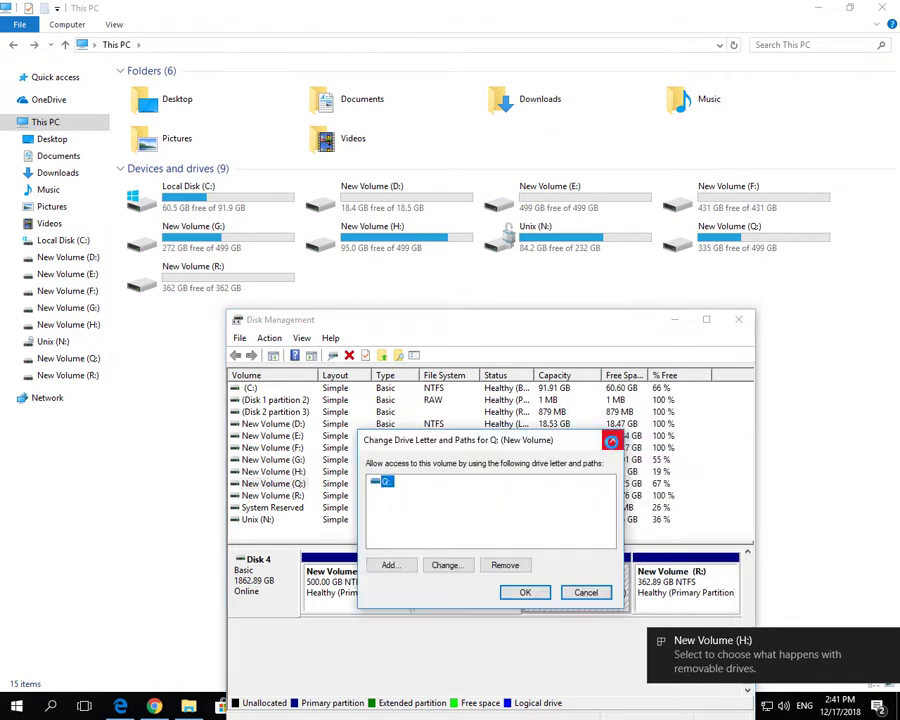
click(444, 567)
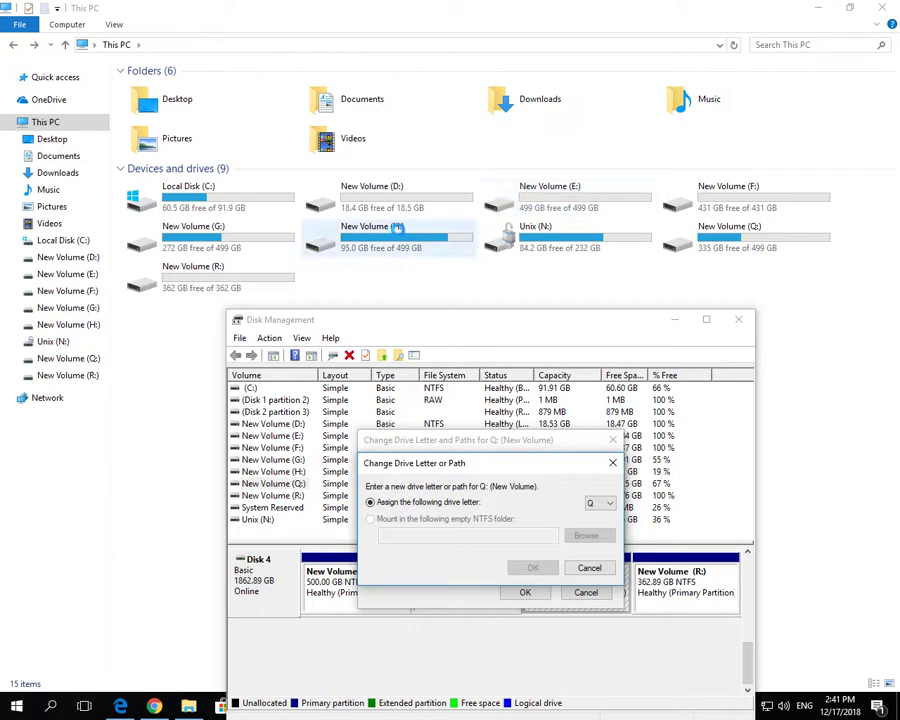
click(603, 504)
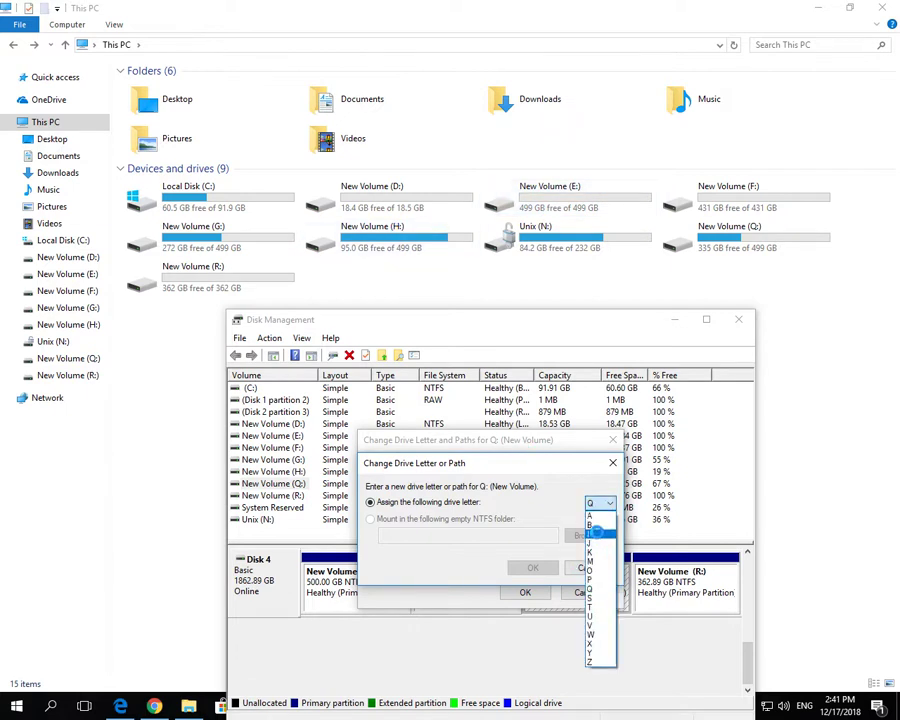
click(595, 534)
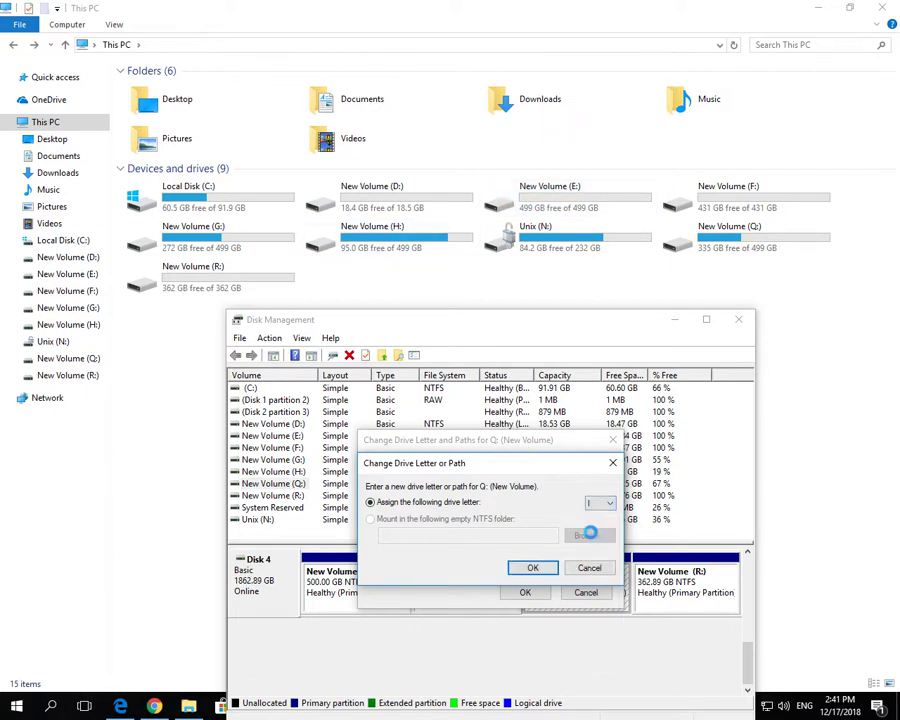
click(533, 567)
click(508, 403)
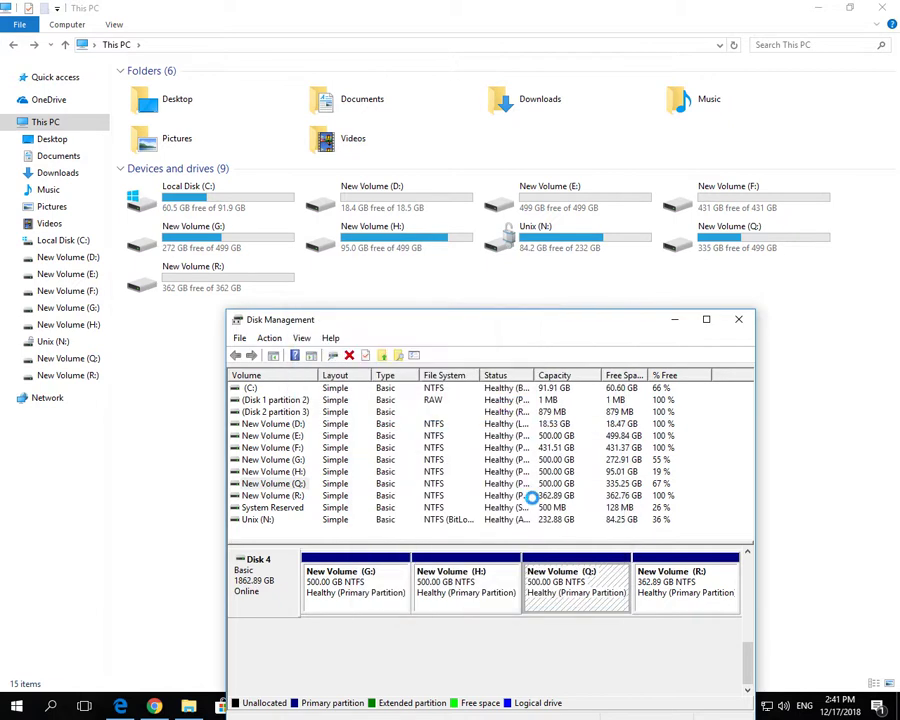
Reassign the 362.89 GB R: volume on Disk 4 to drive letter J and accept the drive-letter warning
click(686, 596)
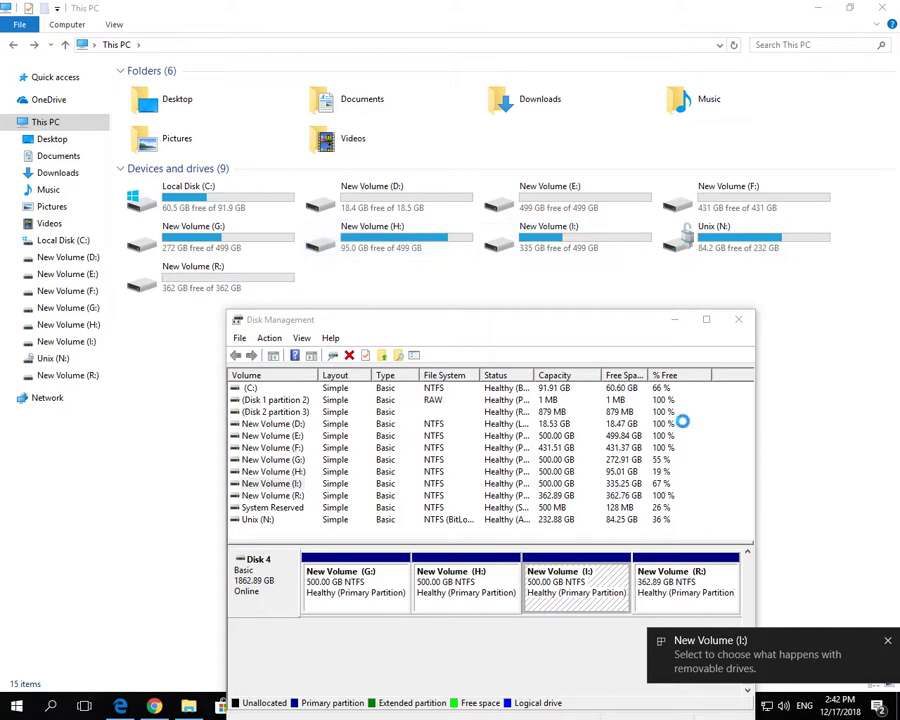
click(680, 572)
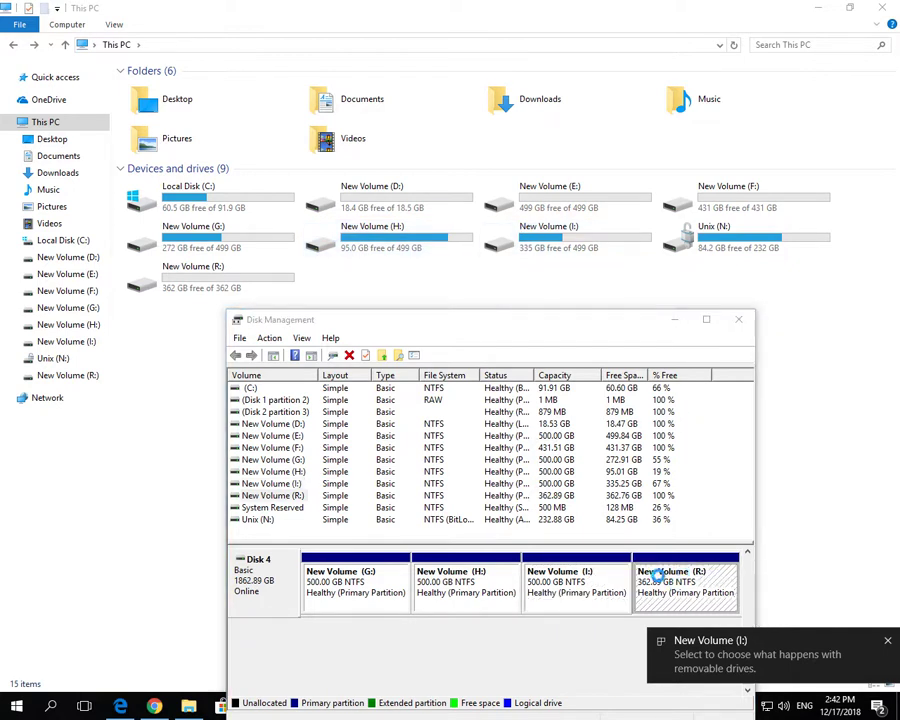
right_click(658, 575)
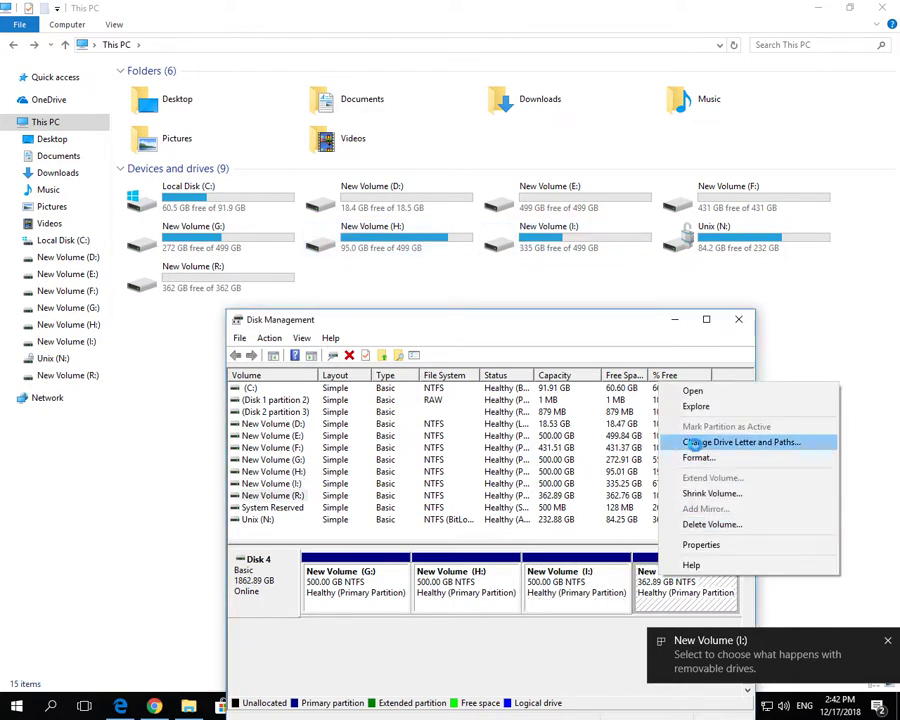
click(695, 442)
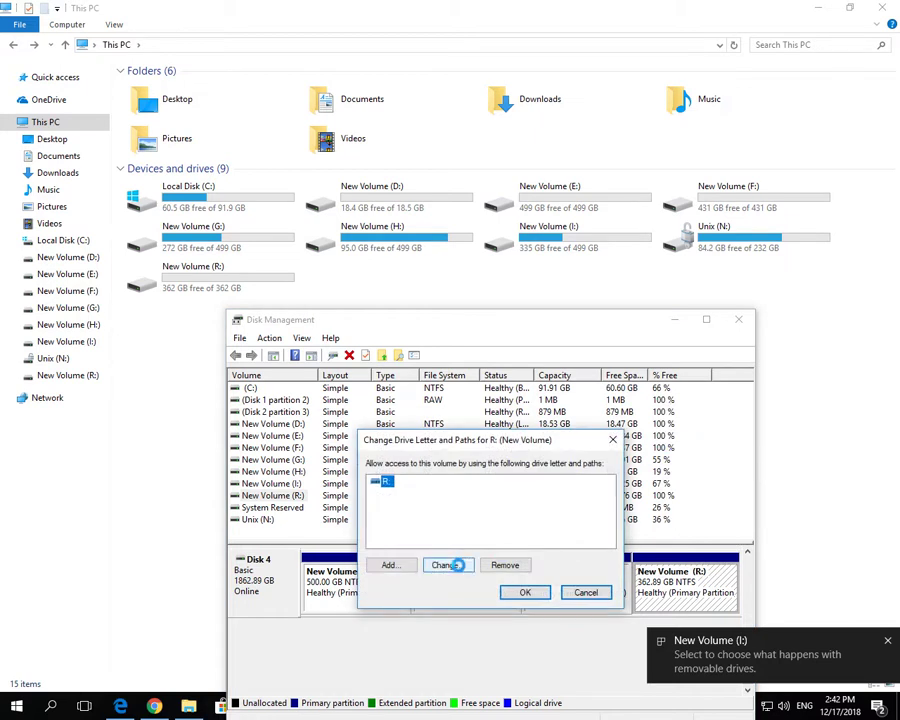
click(455, 506)
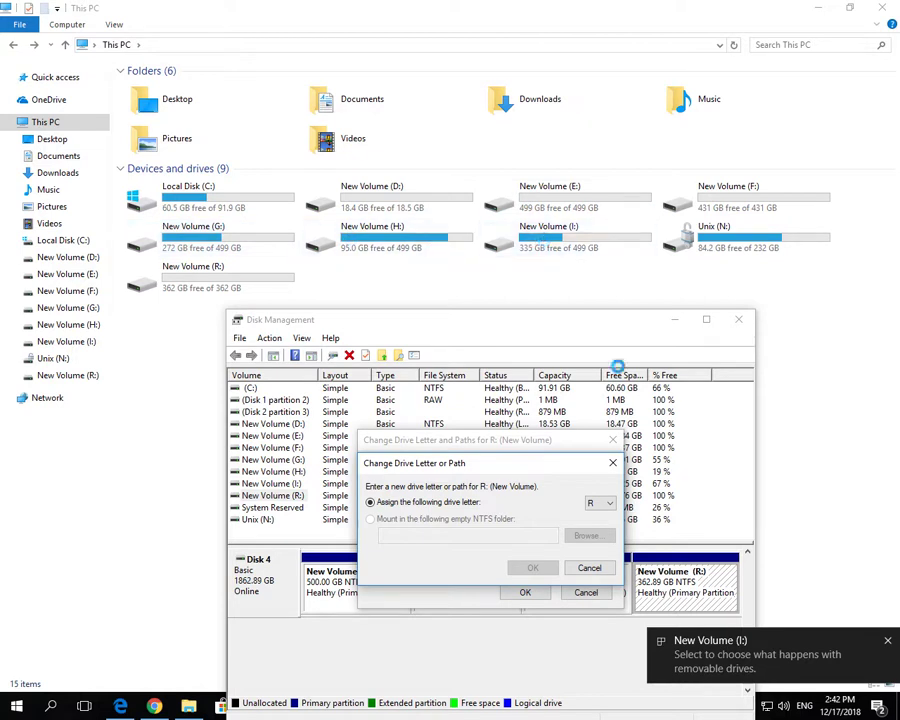
click(604, 502)
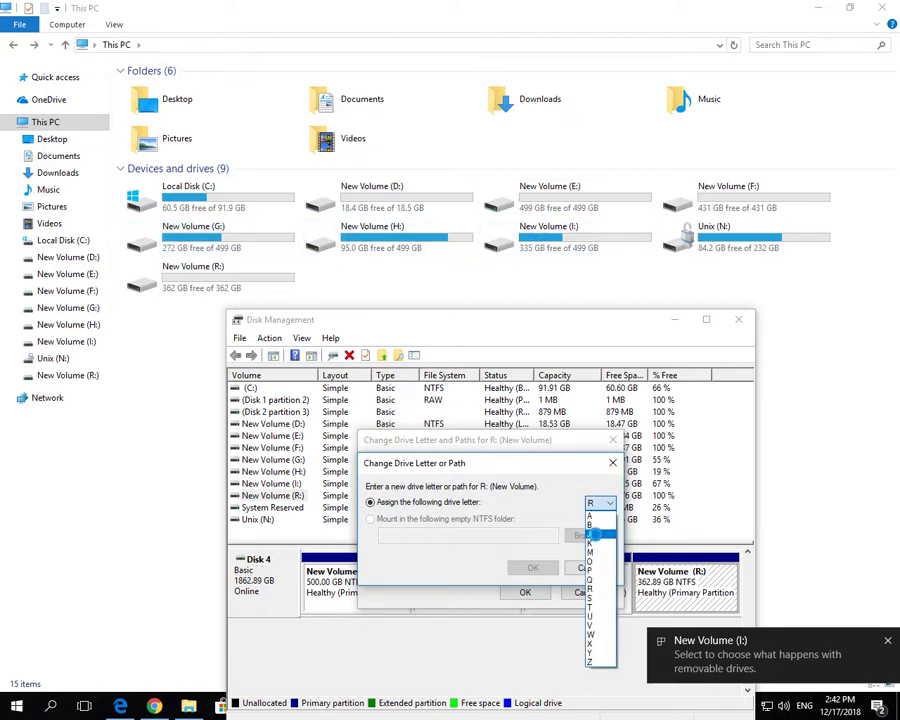
click(594, 534)
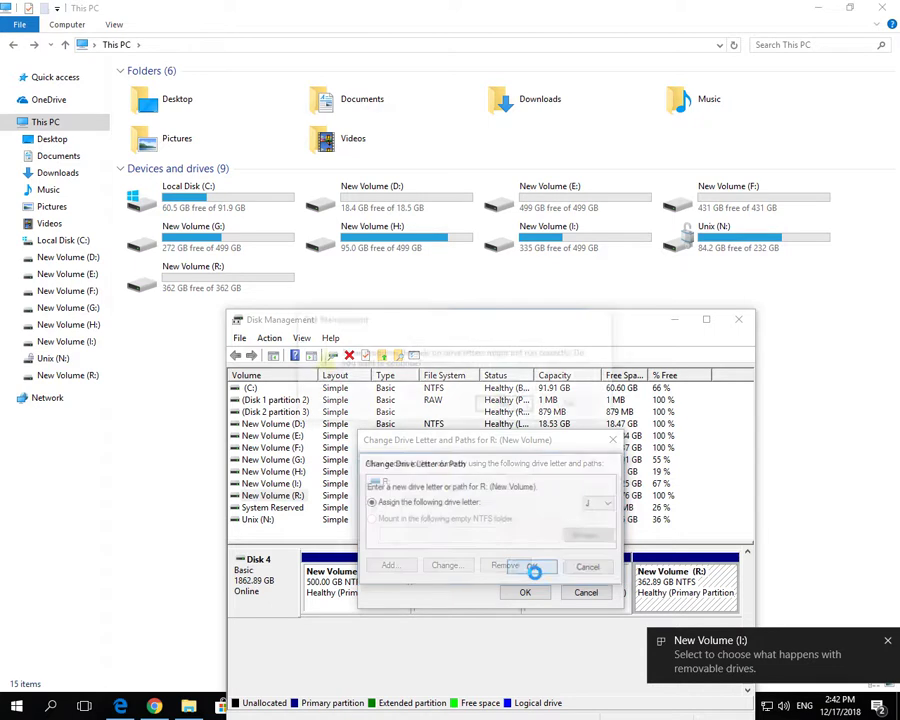
click(504, 403)
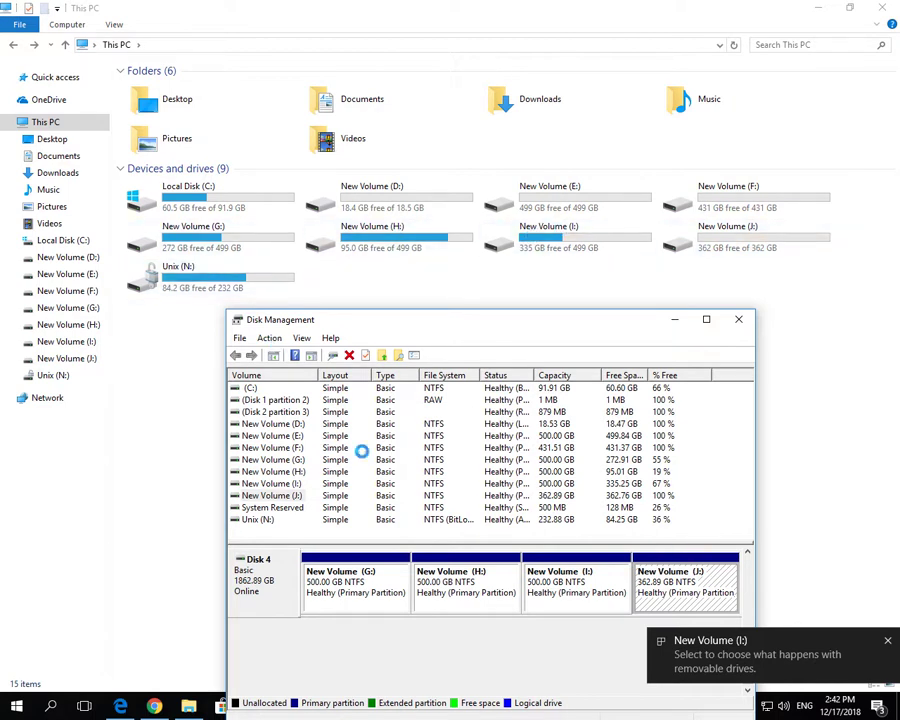
Change the drive letter of the BitLocker-encrypted Unix (N:) volume on Disk 1 to K, accepting the drive-letter warning
drag(641, 321, 625, 261)
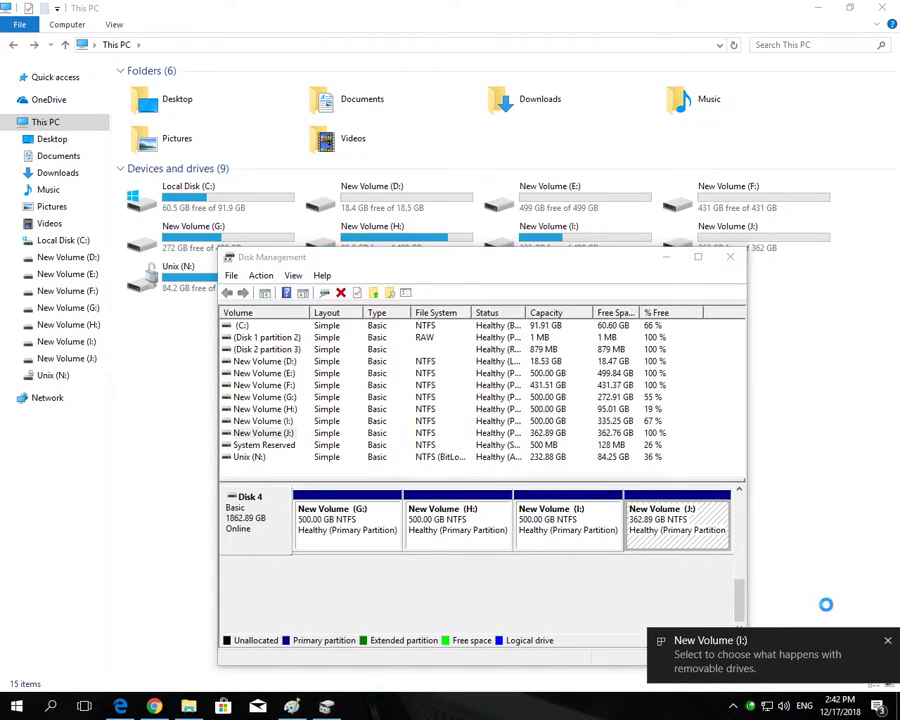
click(738, 490)
click(738, 490)
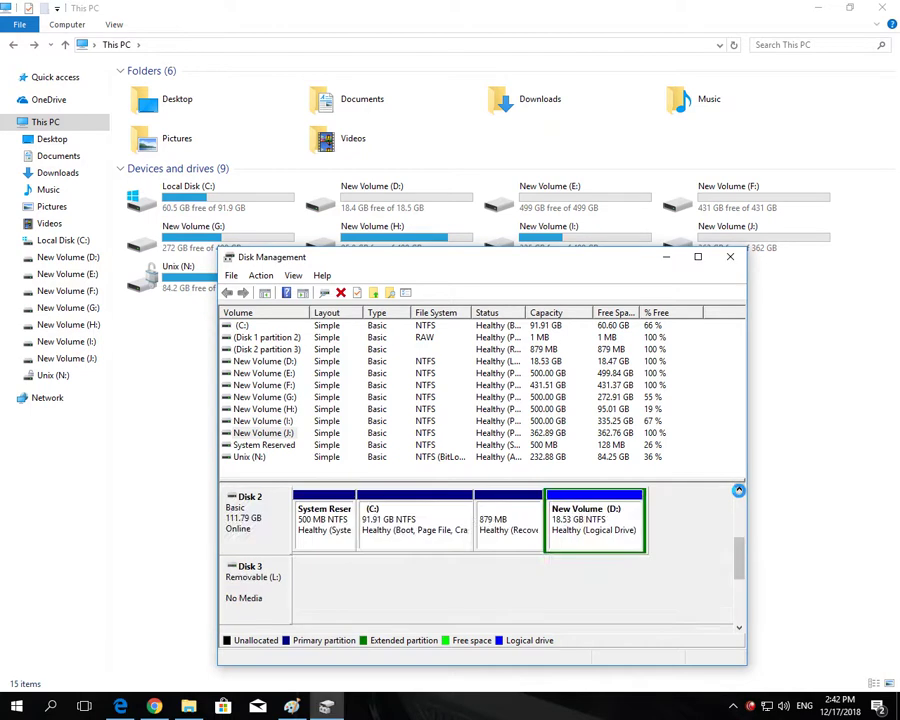
click(738, 490)
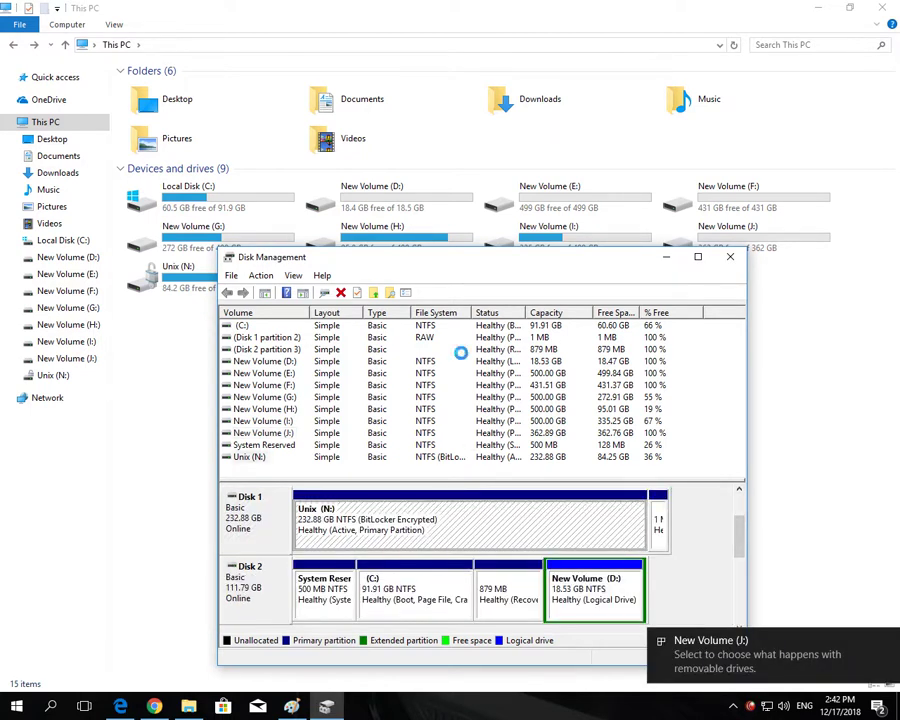
drag(435, 258, 444, 292)
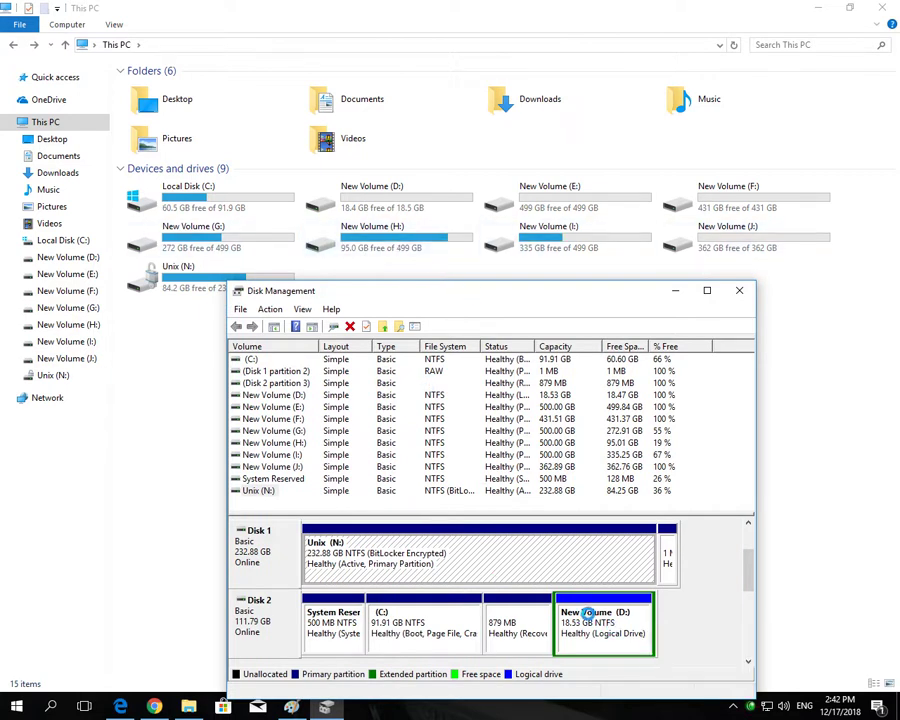
right_click(441, 555)
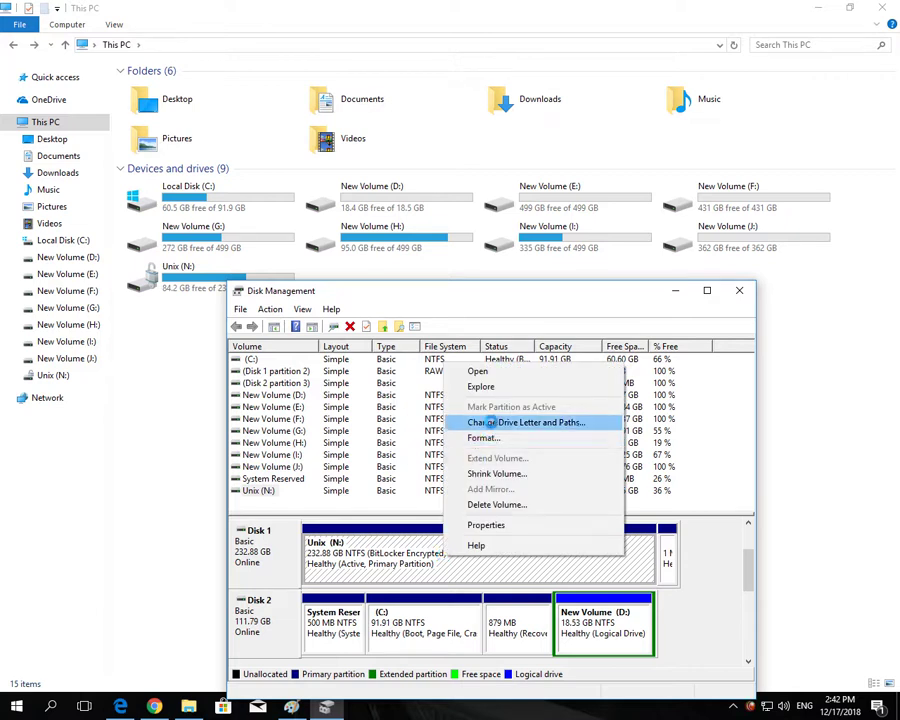
click(490, 422)
click(446, 536)
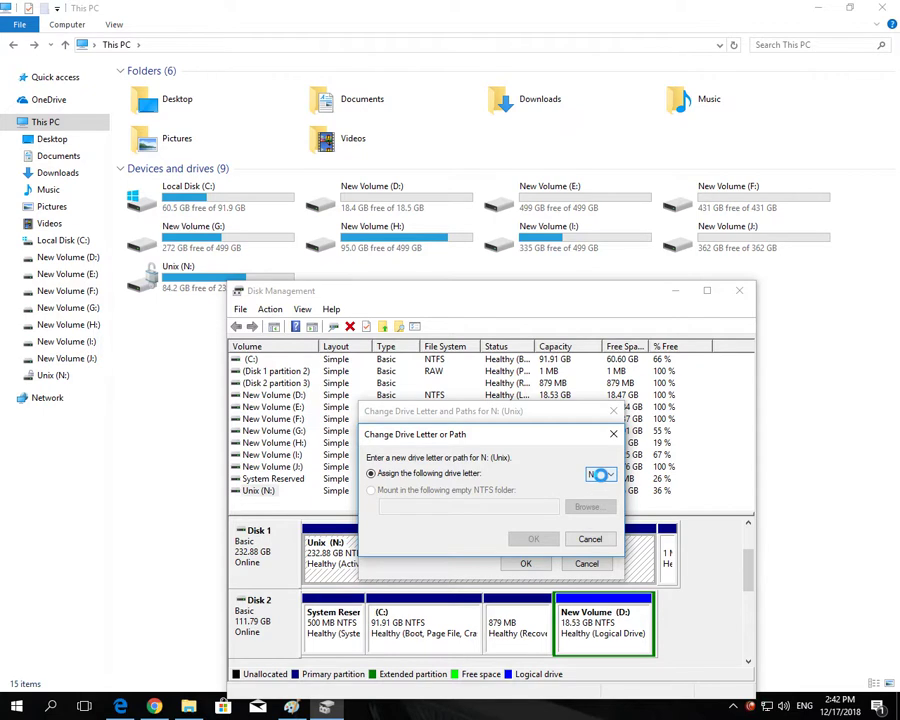
click(600, 475)
click(598, 522)
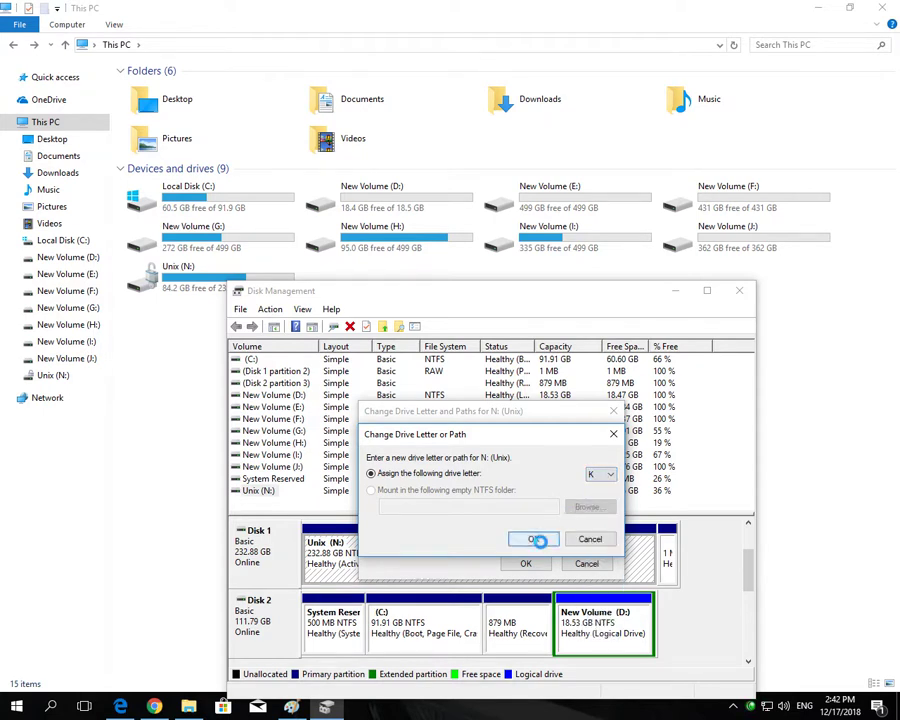
click(538, 540)
click(518, 407)
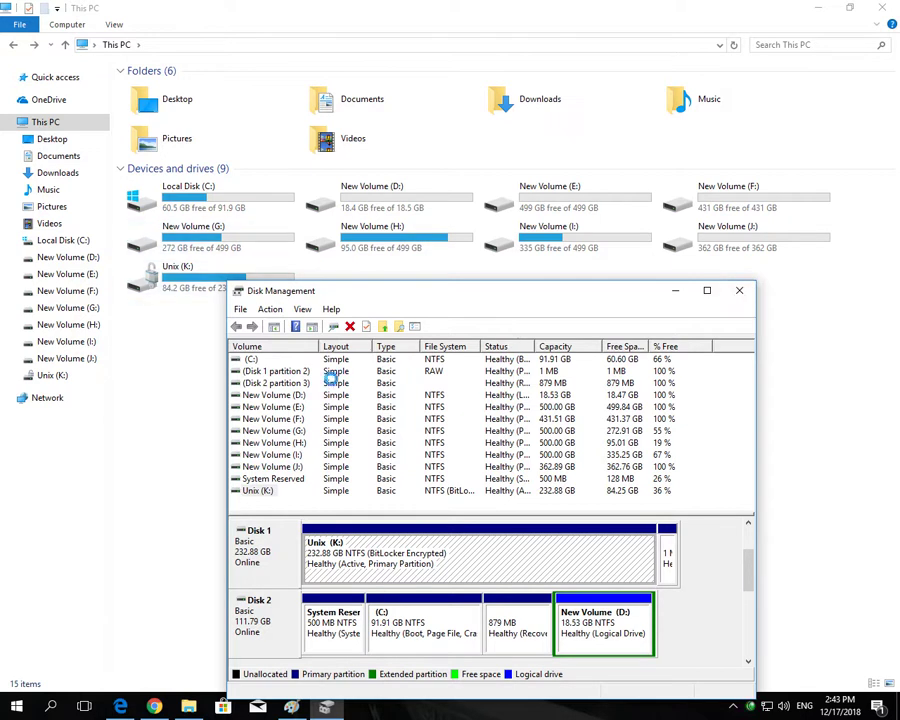
Close Disk Management and refresh This PC to show the current drive letters
click(739, 290)
right_click(379, 398)
click(416, 450)
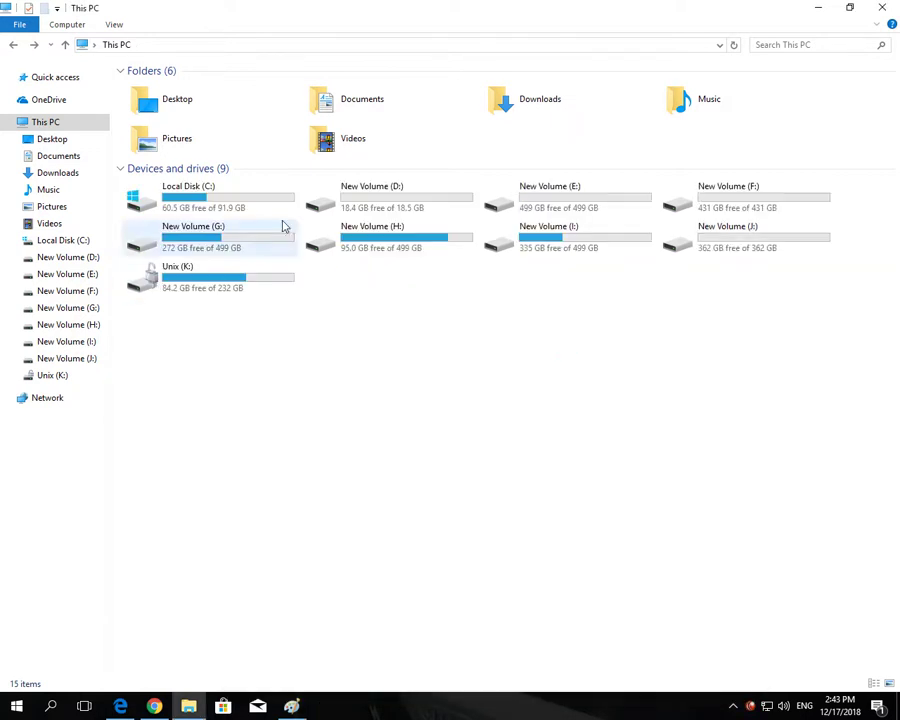
right_click(348, 351)
click(381, 402)
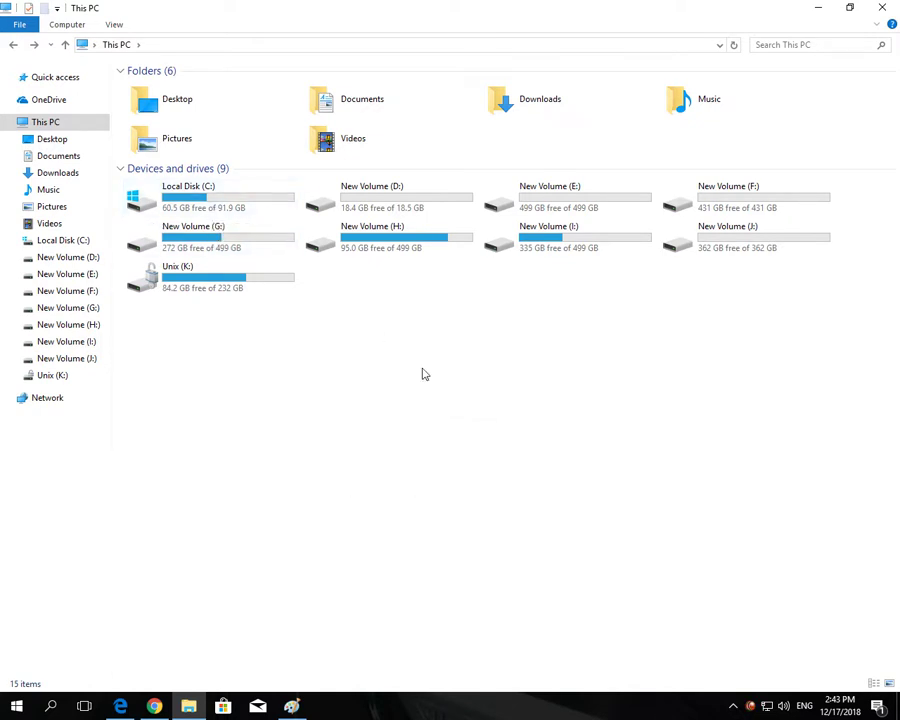
Switch to Paint and start a new blank image, discarding the existing text notes
click(296, 706)
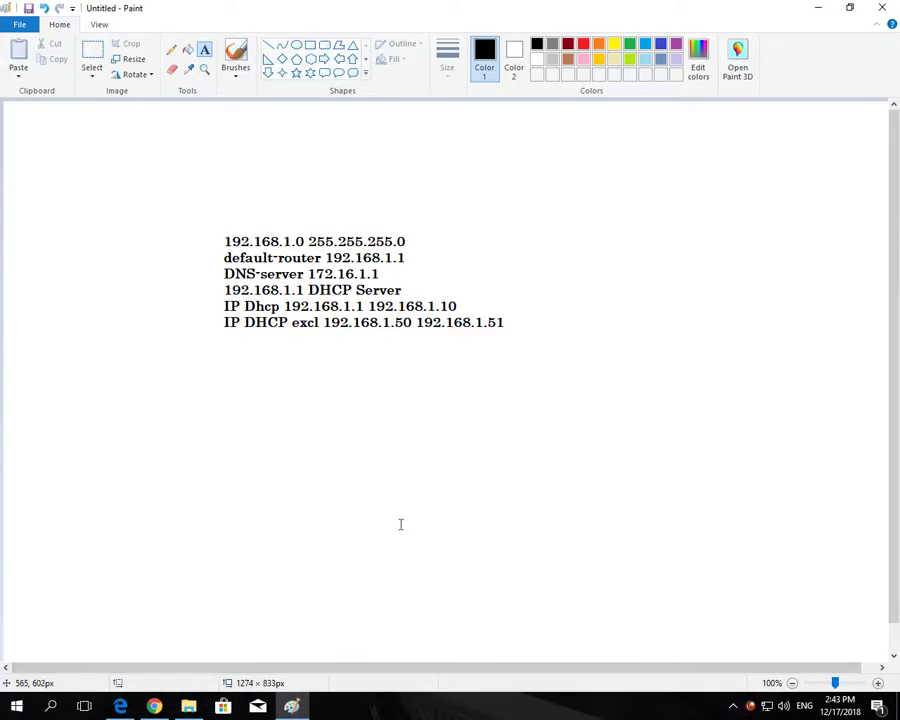
key(ctrl+n)
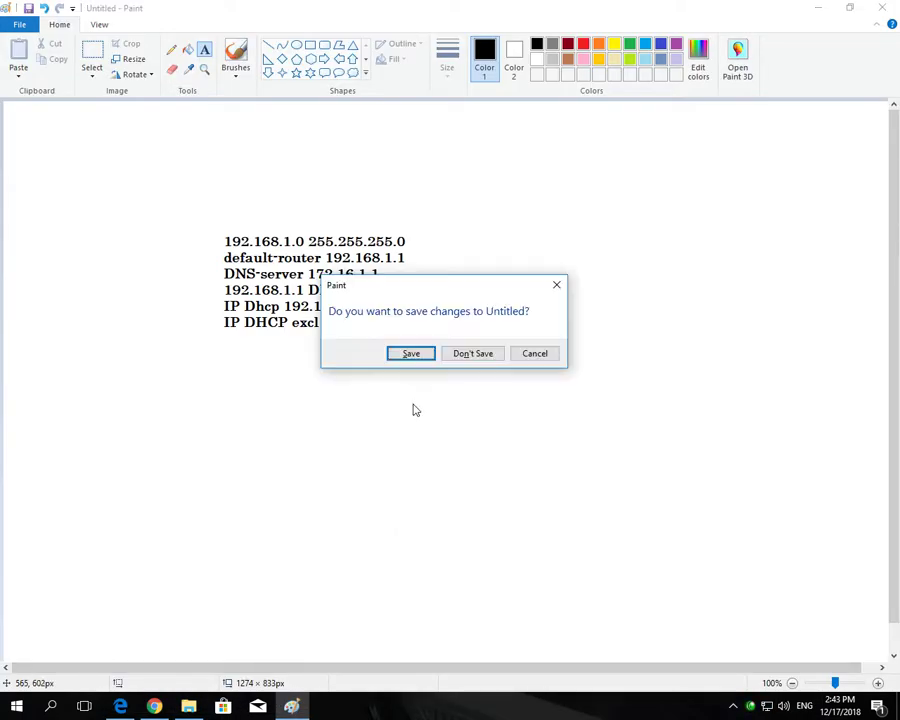
click(468, 353)
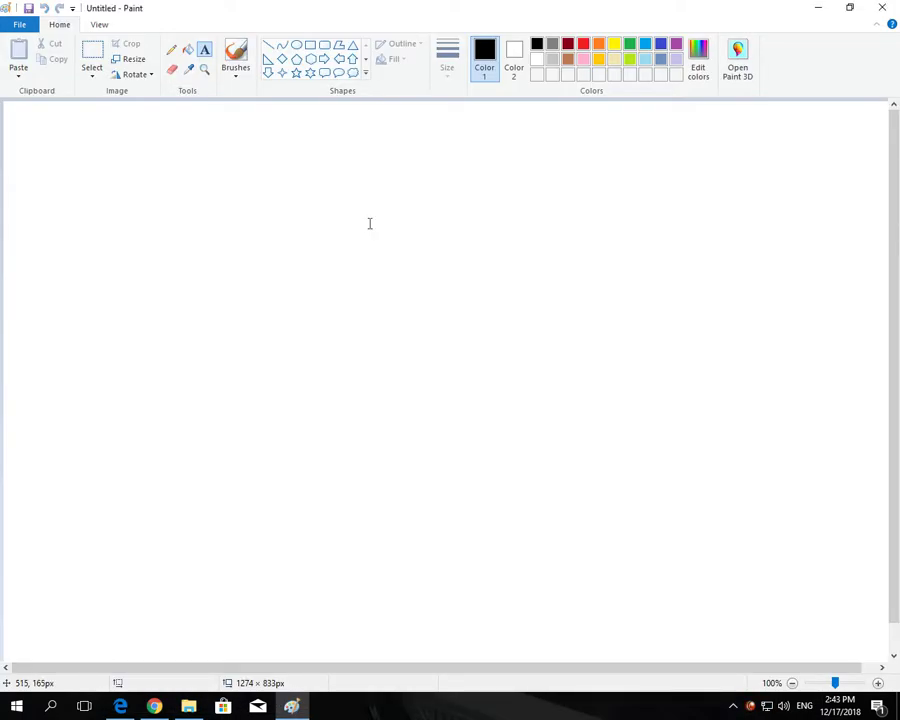
Add the text "Drive A" in the upper part of the canvas, enlarge its text box and set the font size to 28
click(248, 190)
text(Drive A)
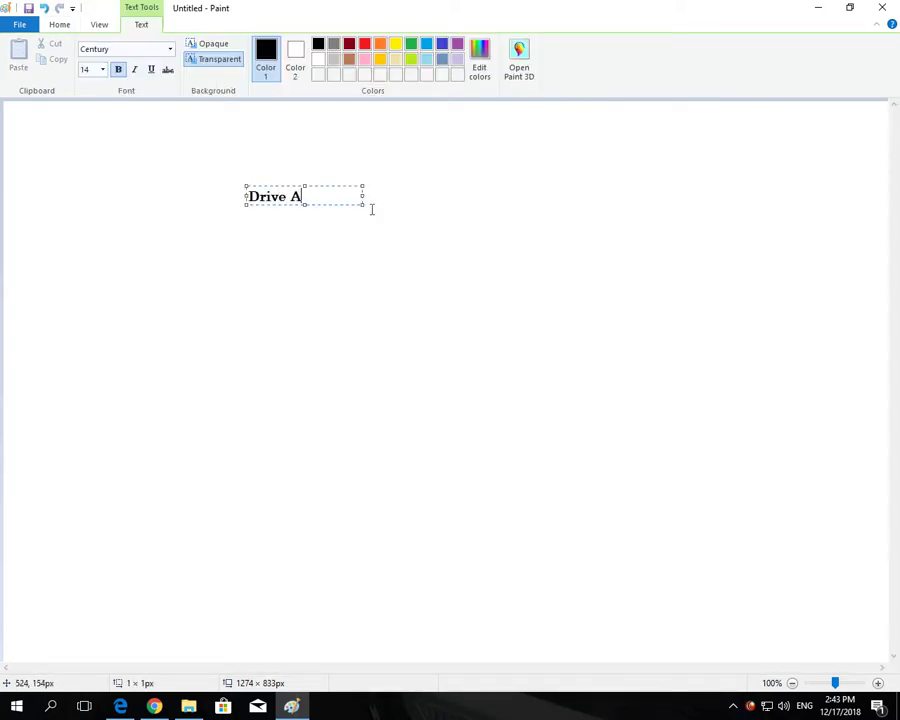
drag(363, 204, 690, 431)
drag(302, 196, 219, 193)
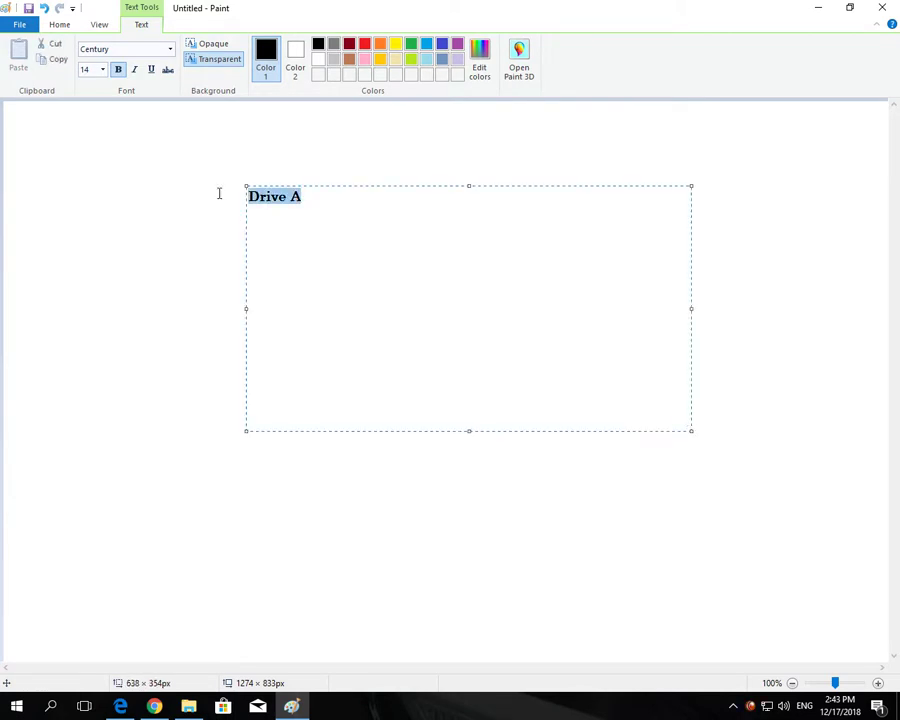
click(100, 70)
click(90, 231)
click(399, 224)
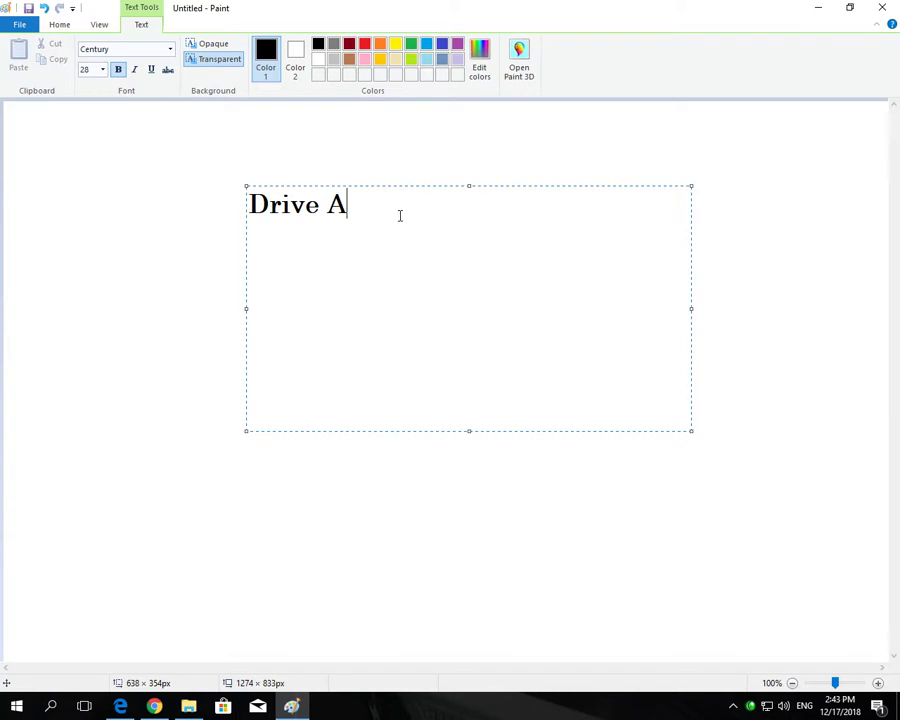
Add a second line reading "Drive B" below "Drive A"
key(Return)
text(DC)
key(BackSpace)
text(rive B)
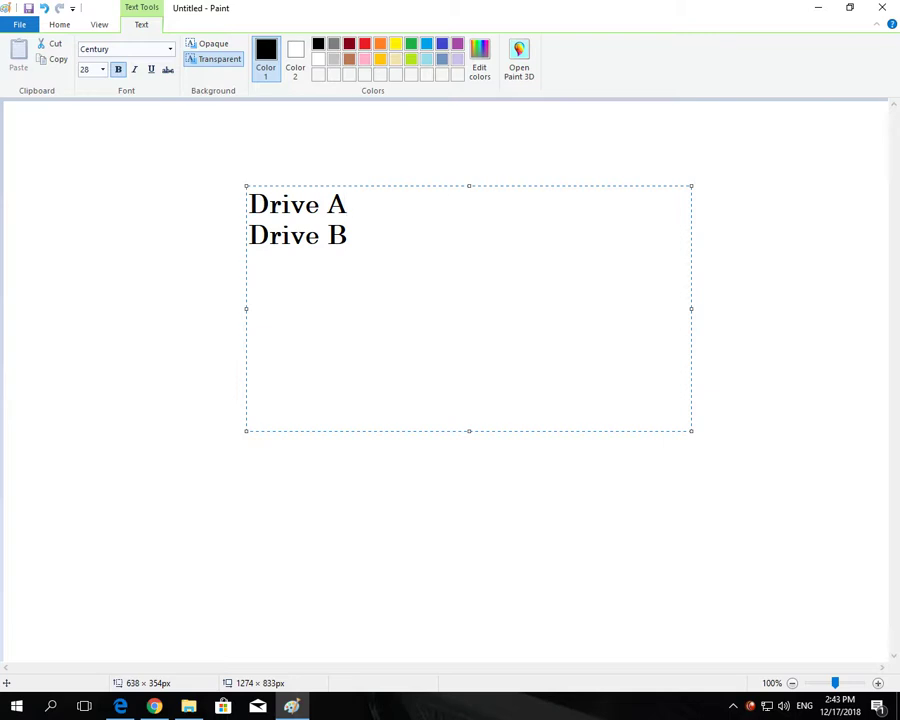
Append "(Floppy Drive)" to the "Drive A" line
text(())
key(Left)
text(Fl;)
key(BackSpace)
text(l)
key(BackSpace)
text(p)
key(BackSpace)
text(oppy Dri)
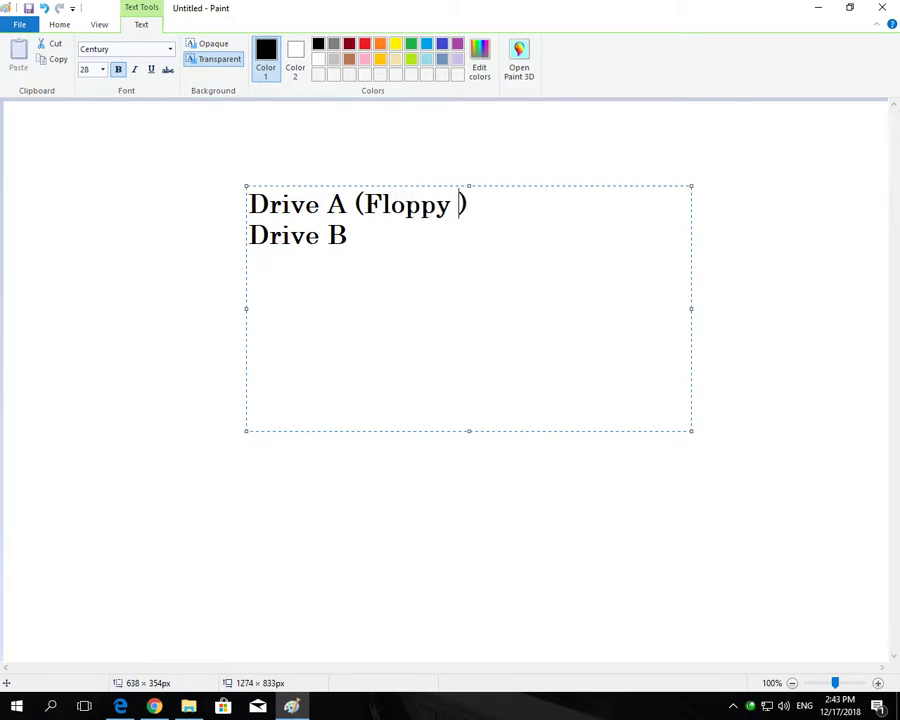
text(ve)
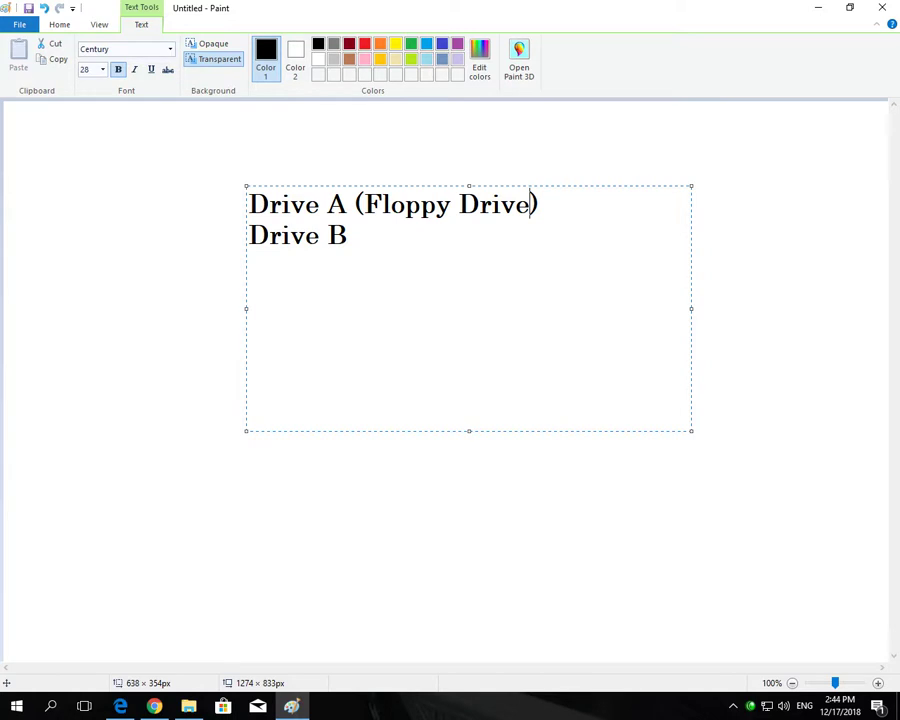
Highlight the "Drive A (Floppy Drive)" and "Drive B" lines and commit the text to the canvas
key(Left)
key(Left)
key(Left)
key(Left)
key(Left)
key(Left)
key(Left)
key(Left)
key(Left)
key(Left)
key(Left)
click(291, 235)
key(shift+Left)
key(shift+Left)
key(shift+Left)
key(shift+Left)
key(shift+Left)
key(shift+Left)
key(shift+Left)
key(shift+Left)
key(shift+Left)
key(shift+Left)
key(shift+Left)
key(shift+Left)
key(shift+Left)
key(shift+Left)
key(shift+Left)
key(shift+Left)
key(shift+Left)
key(shift+Left)
key(shift+Left)
key(shift+Left)
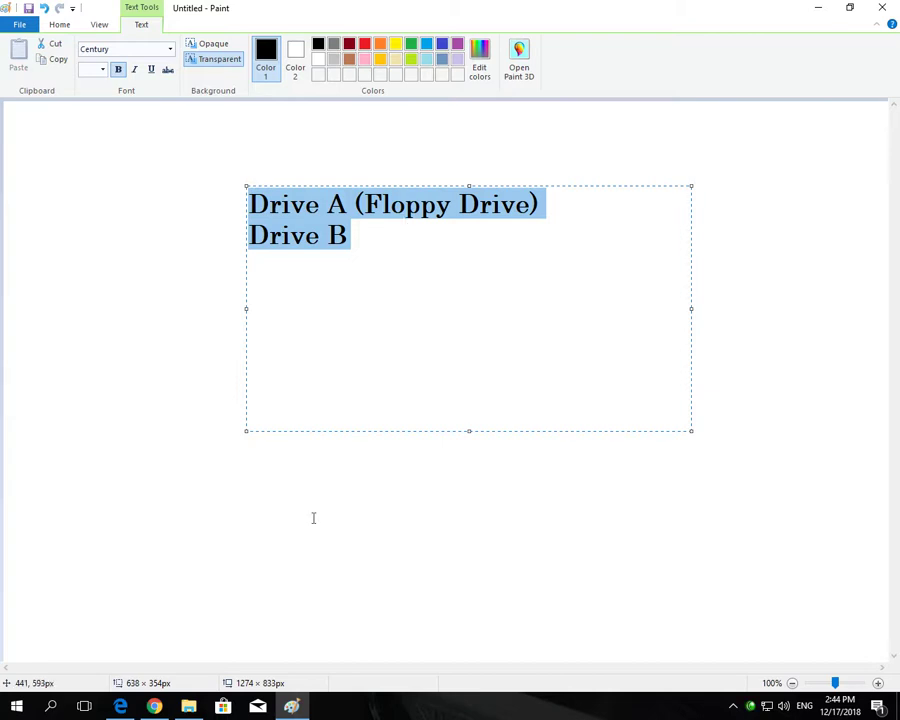
click(201, 570)
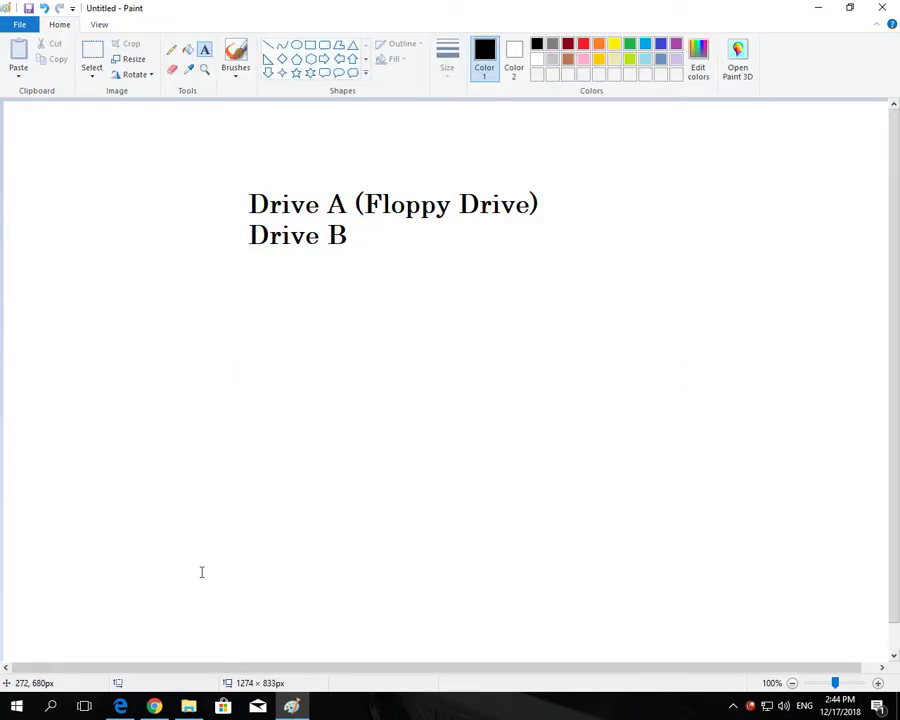
Switch to Chrome and open the Google home page in a new tab
click(154, 706)
click(357, 11)
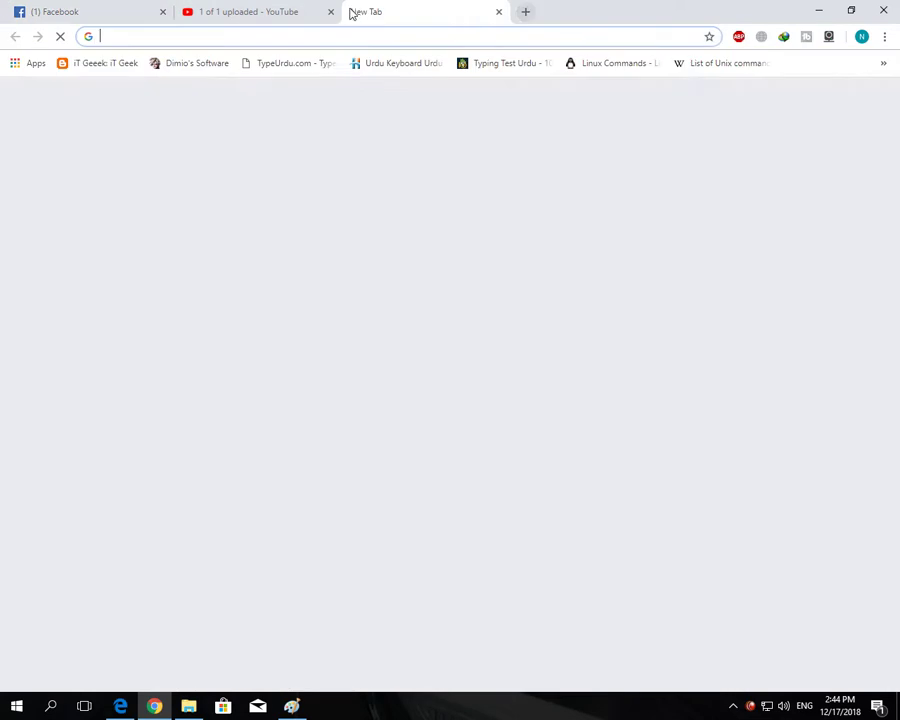
text(g)
key(Return)
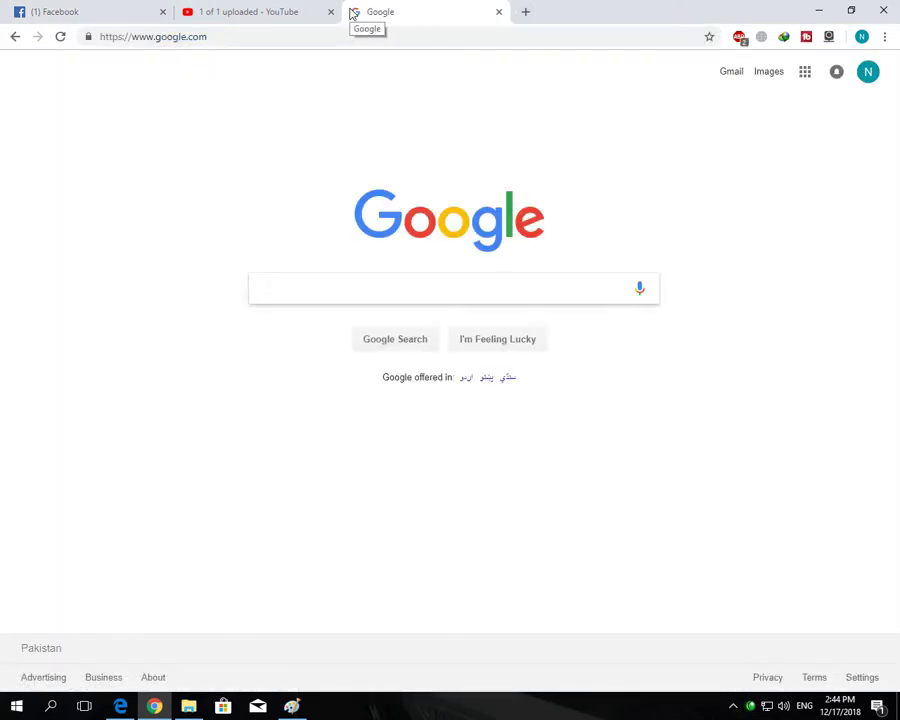
Enter "Floppy drive 5.25" as the Google search query
text(Fo)
key(BackSpace)
key(BackSpace)
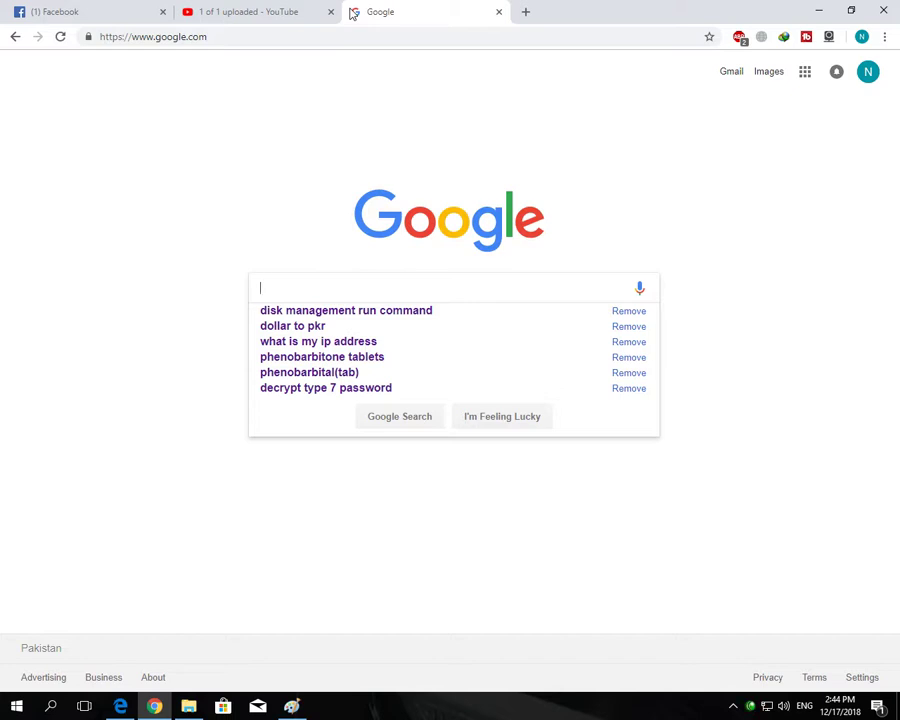
text(Fo)
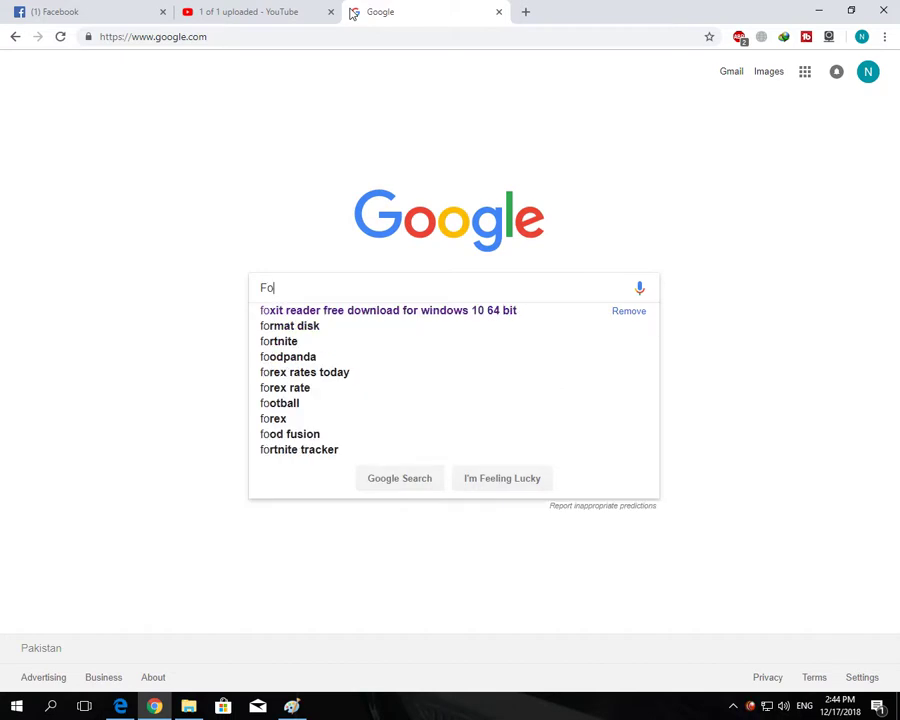
key(BackSpace)
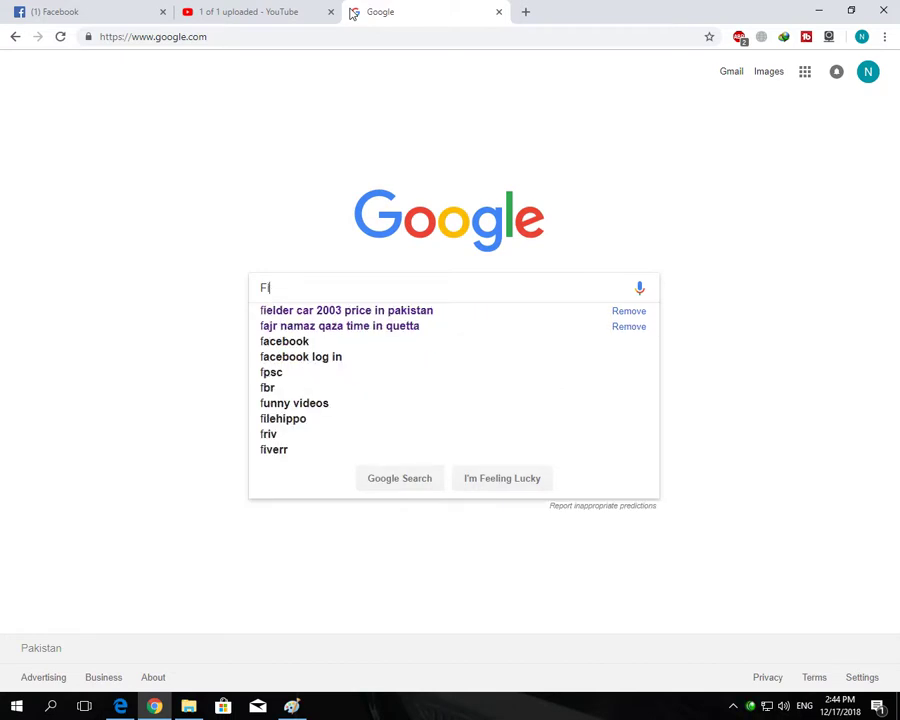
text(loppy drive)
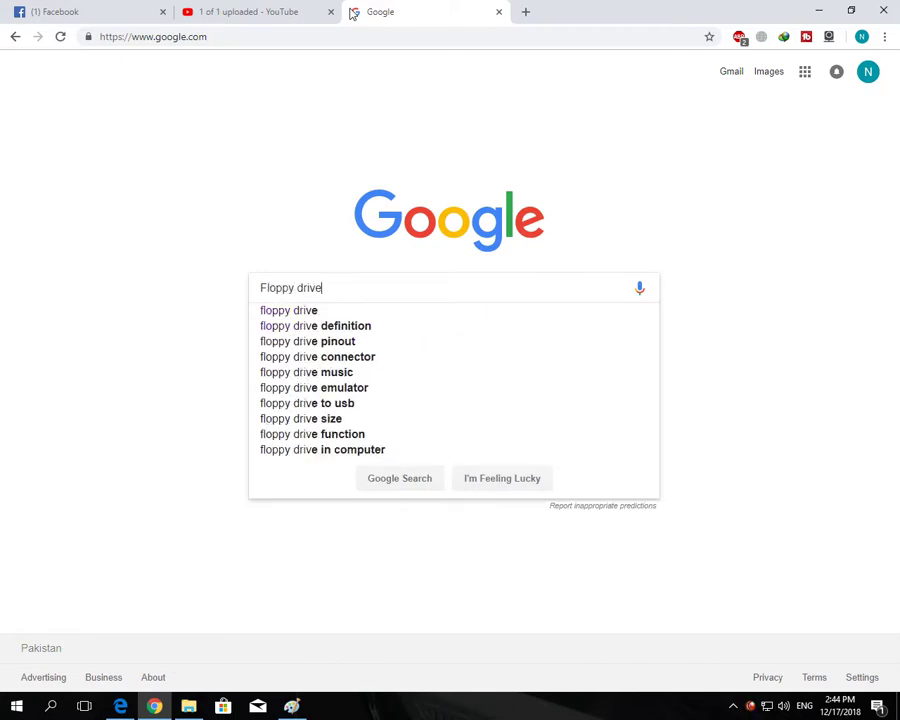
text( 5)
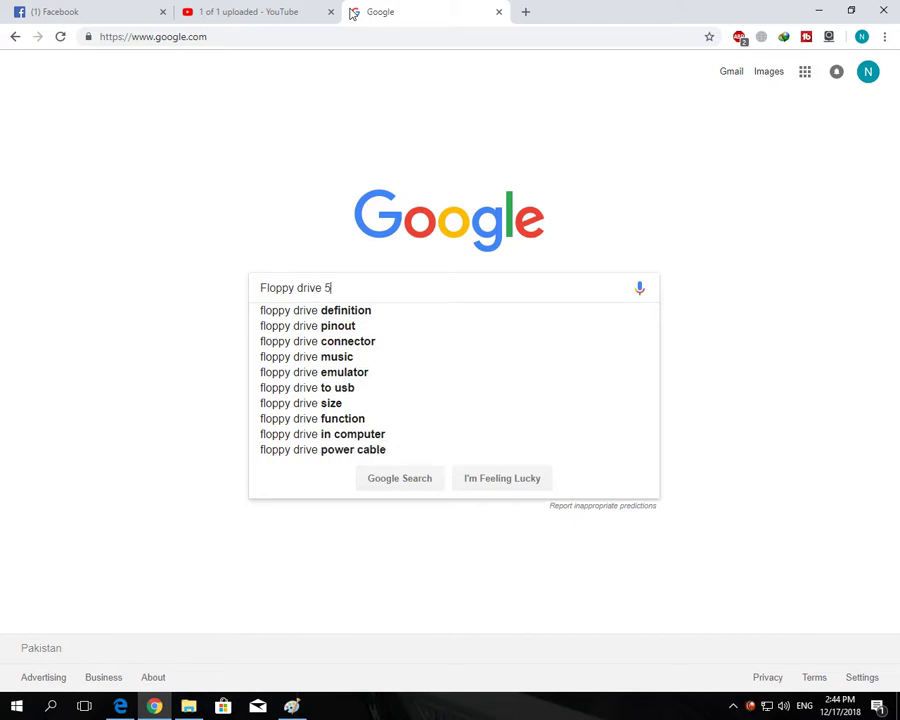
text(.25)
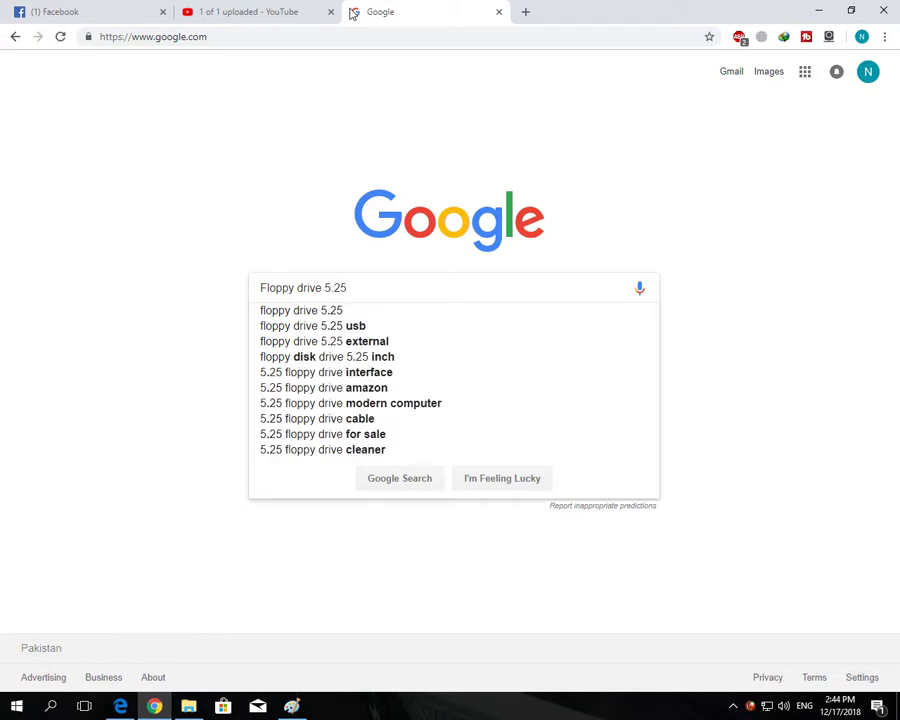
Change the size in the floppy drive search query to 3.5
key(BackSpace)
key(BackSpace)
key(BackSpace)
key(BackSpace)
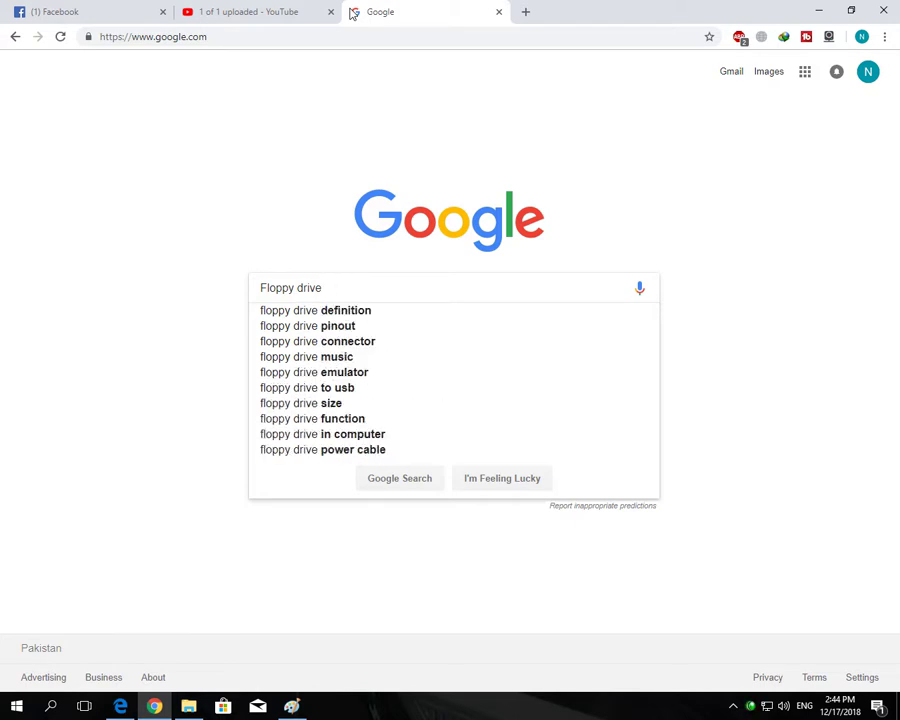
text(3.5)
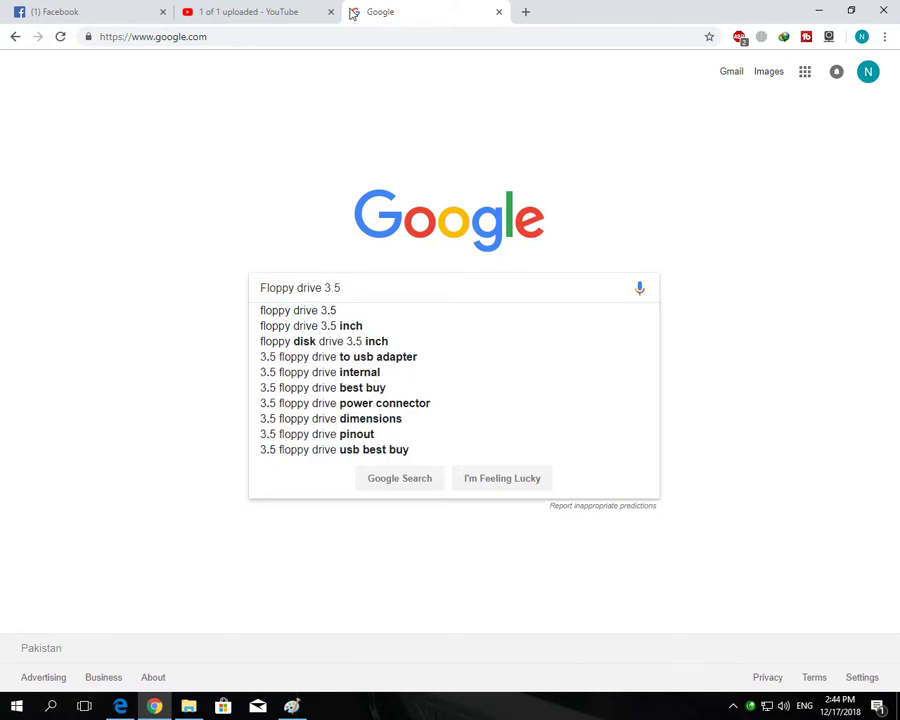